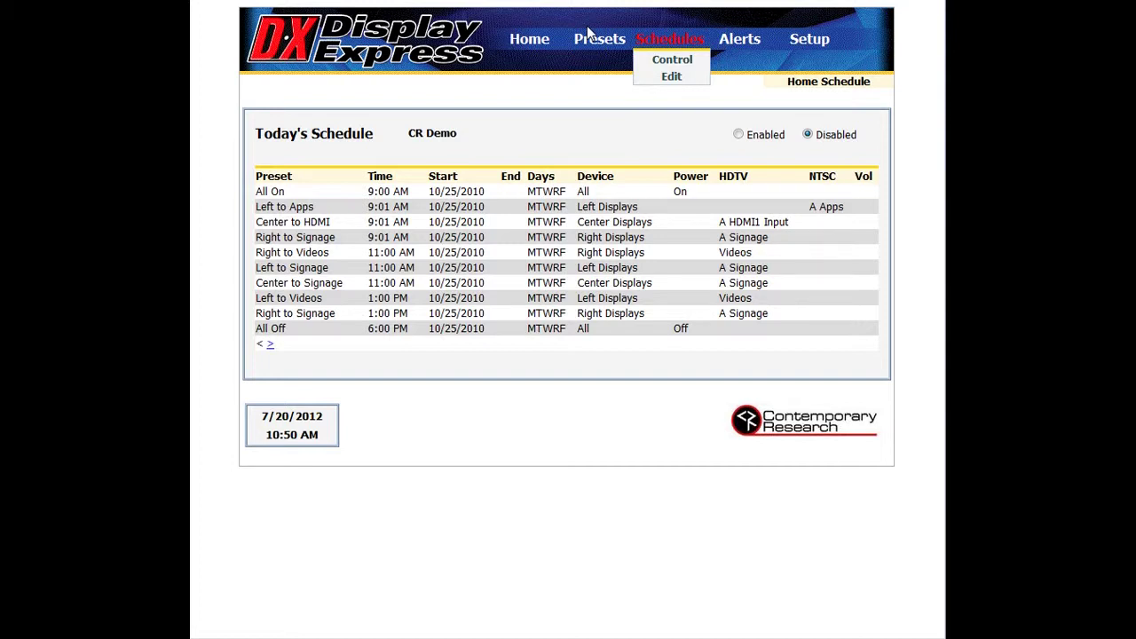
# Open the TV Panels view of Preset Control and send channel Comcast 1 to all displays
pyautogui.moveTo(546, 47)
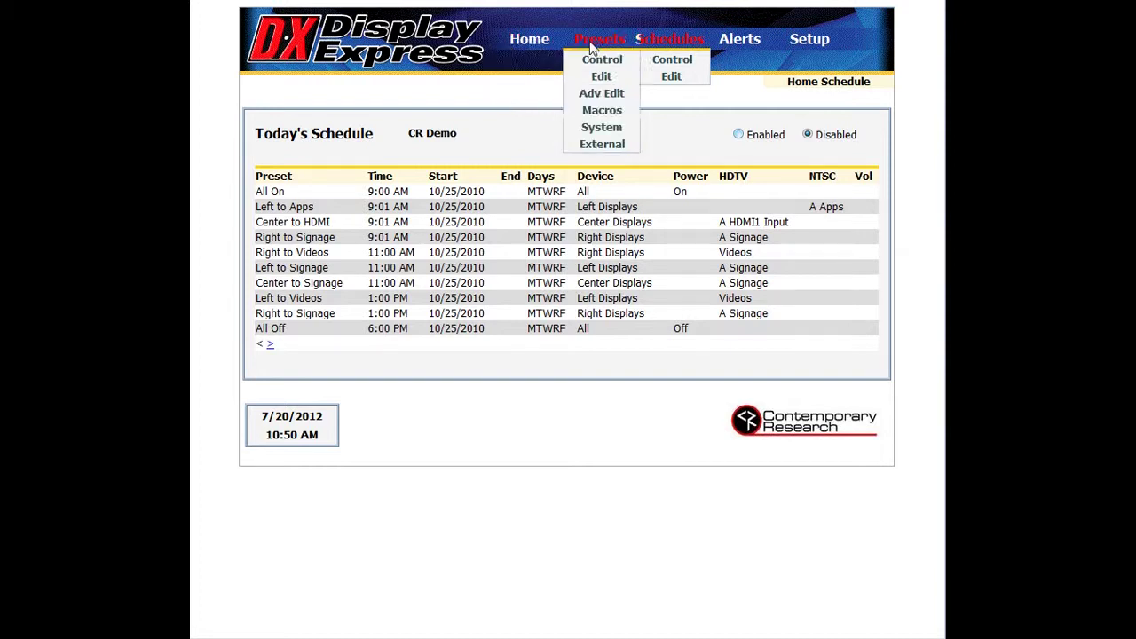
pyautogui.click(598, 60)
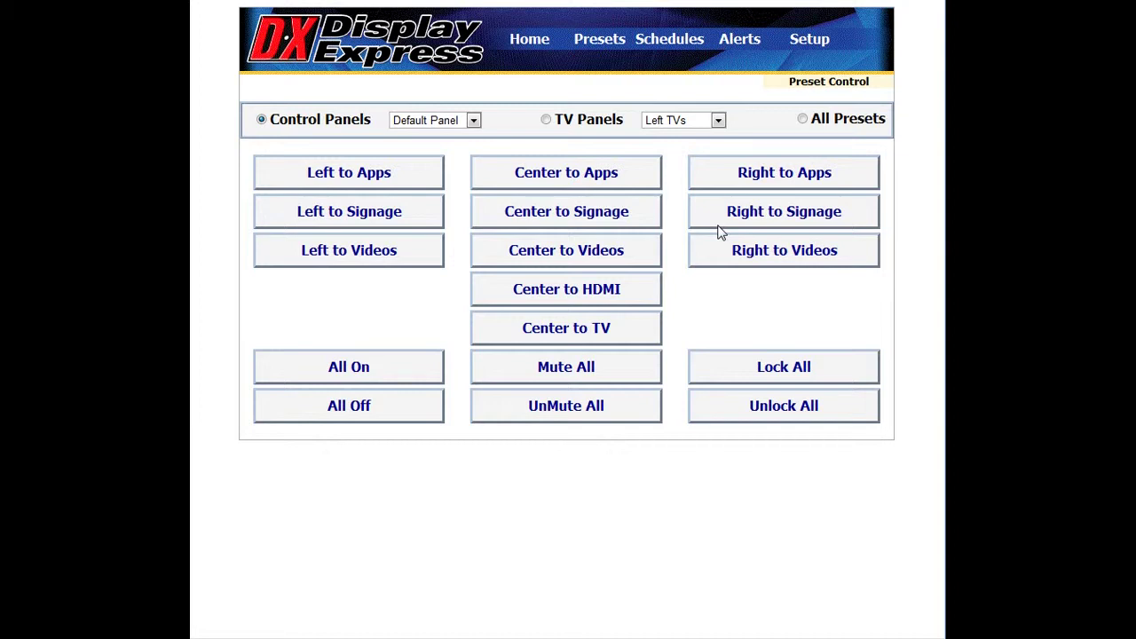
pyautogui.click(546, 121)
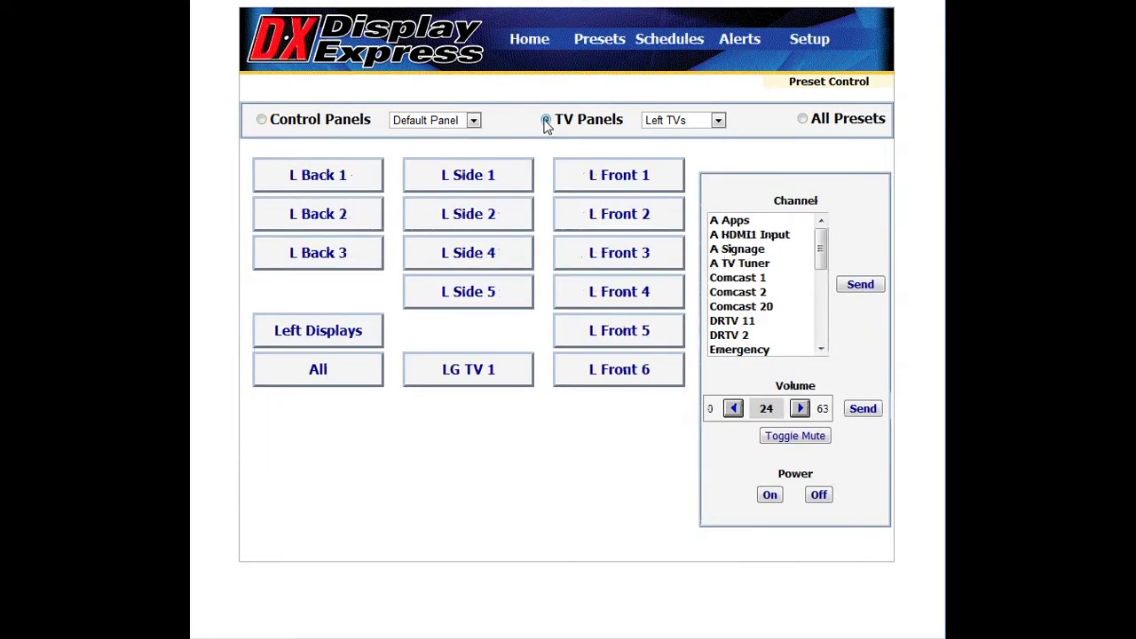
pyautogui.click(347, 176)
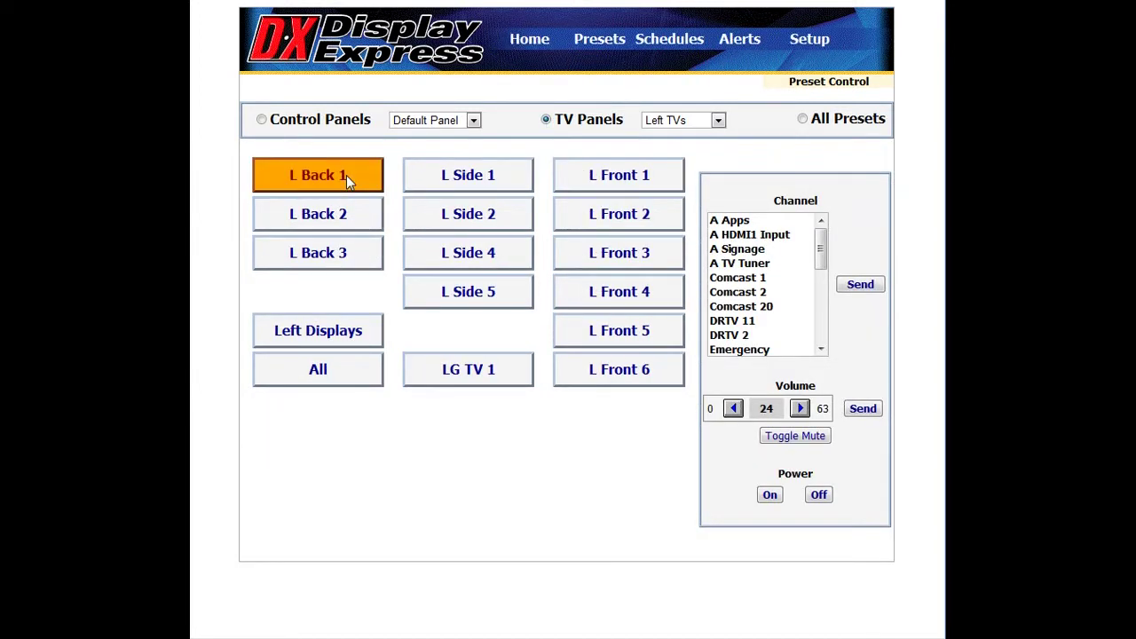
pyautogui.click(337, 328)
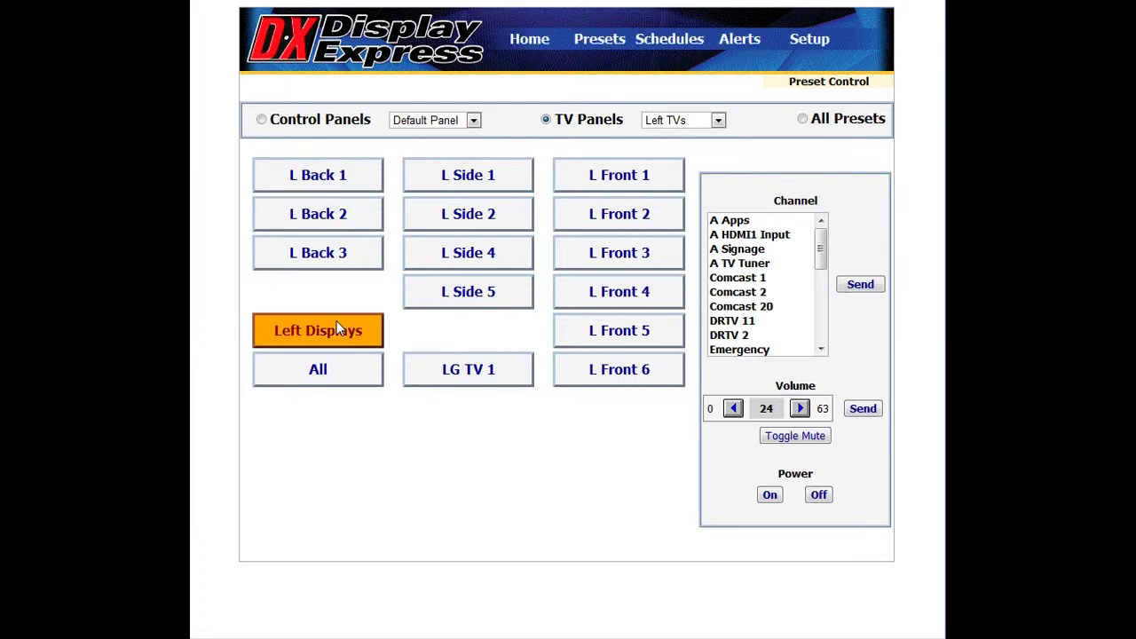
pyautogui.click(324, 387)
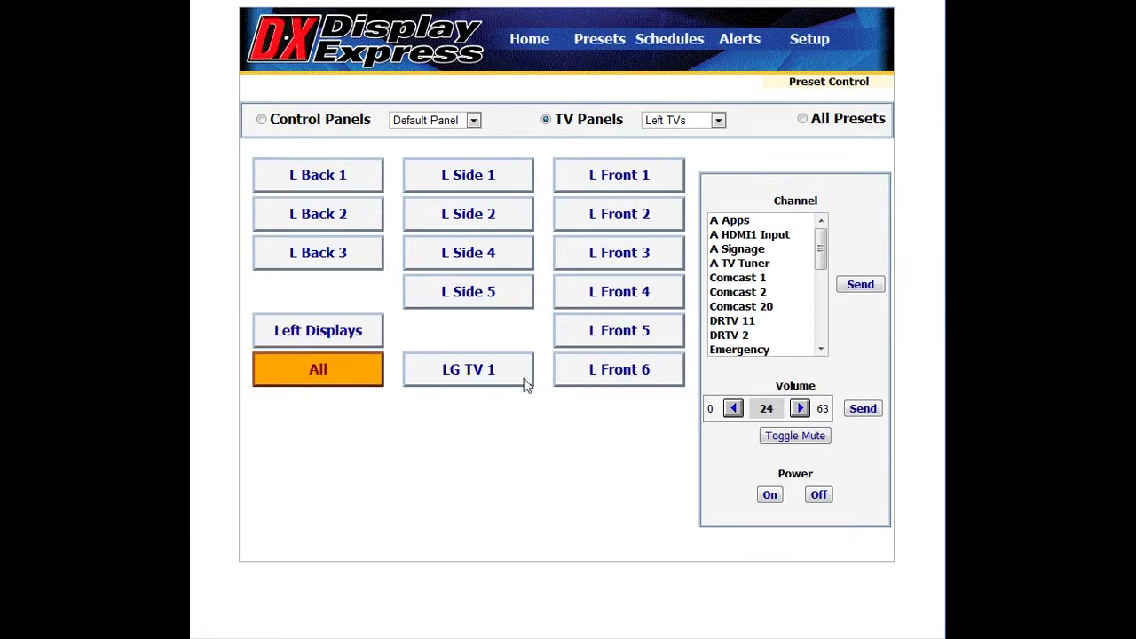
pyautogui.click(738, 278)
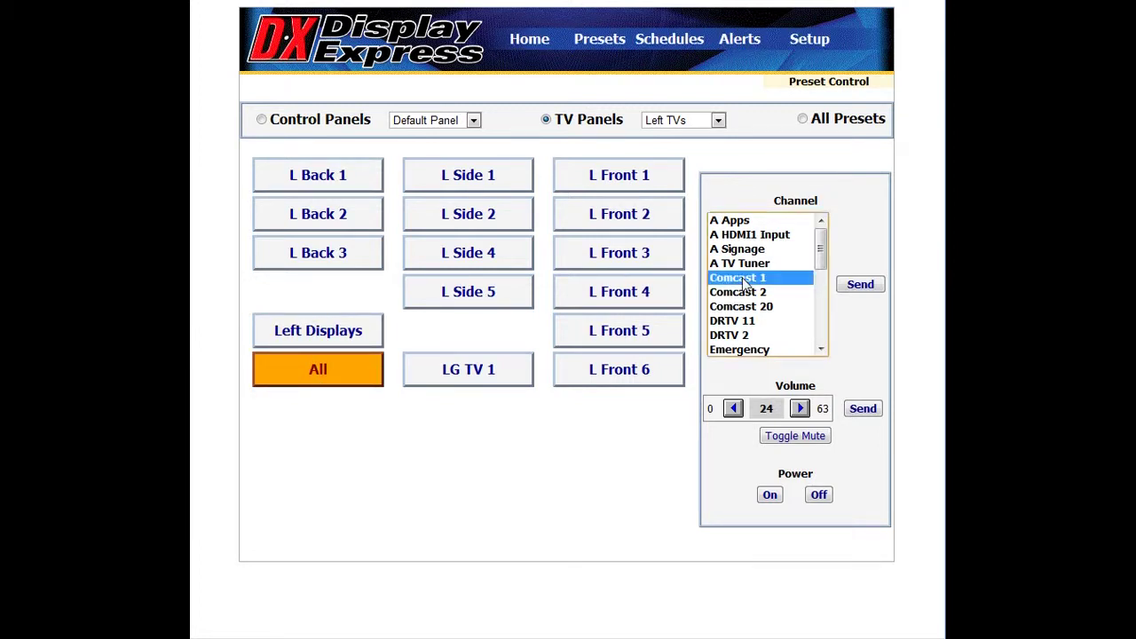
pyautogui.click(856, 287)
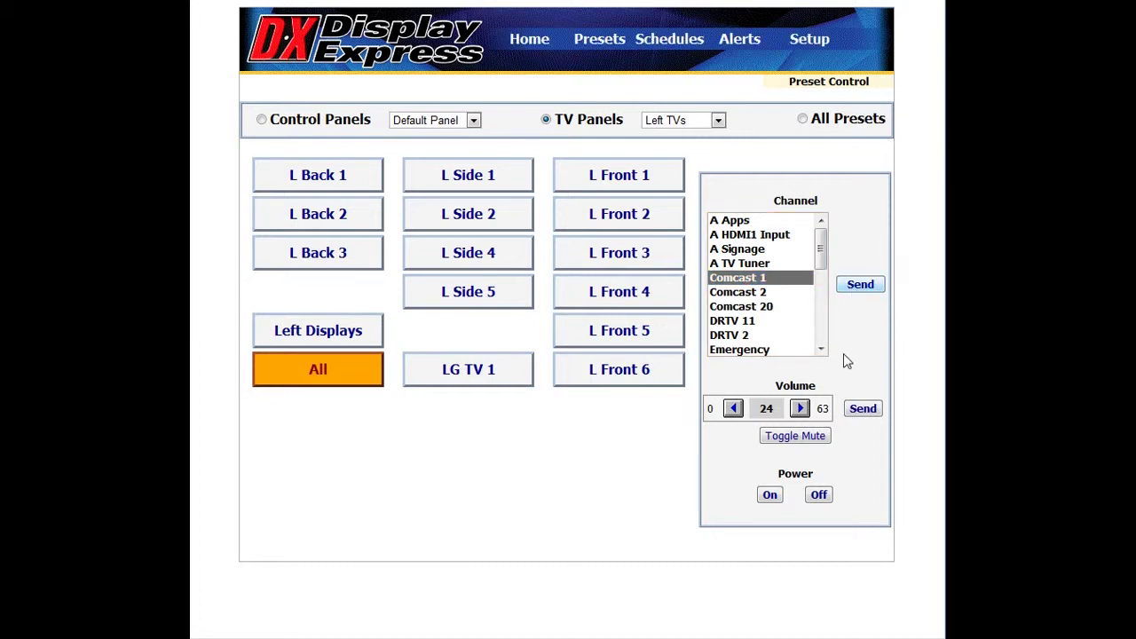
# Raise the volume to 30 and send it to all displays
pyautogui.click(800, 413)
pyautogui.click(799, 412)
pyautogui.click(800, 410)
pyautogui.click(853, 411)
# Open the preset editor and start a copy of the existing All Off preset
pyautogui.moveTo(611, 42)
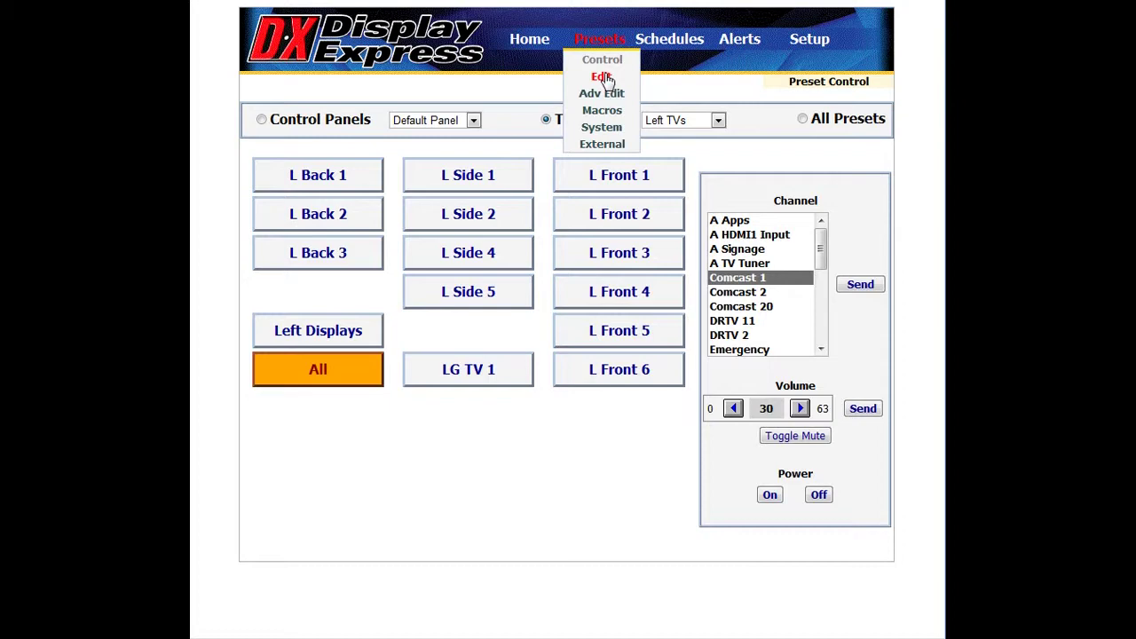
pyautogui.click(604, 77)
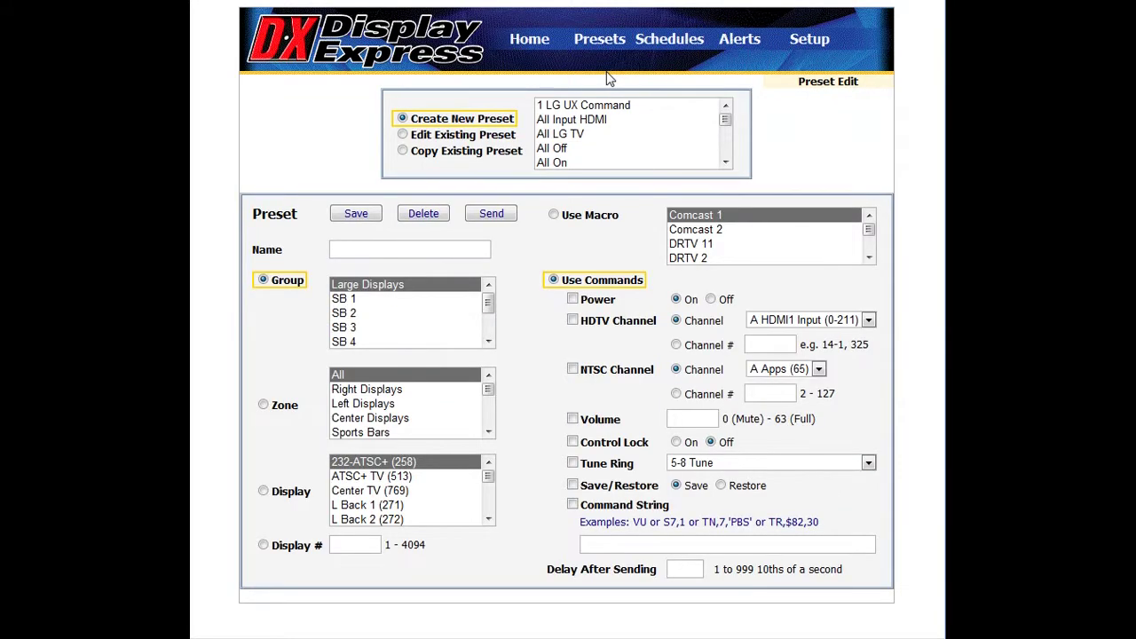
pyautogui.click(483, 142)
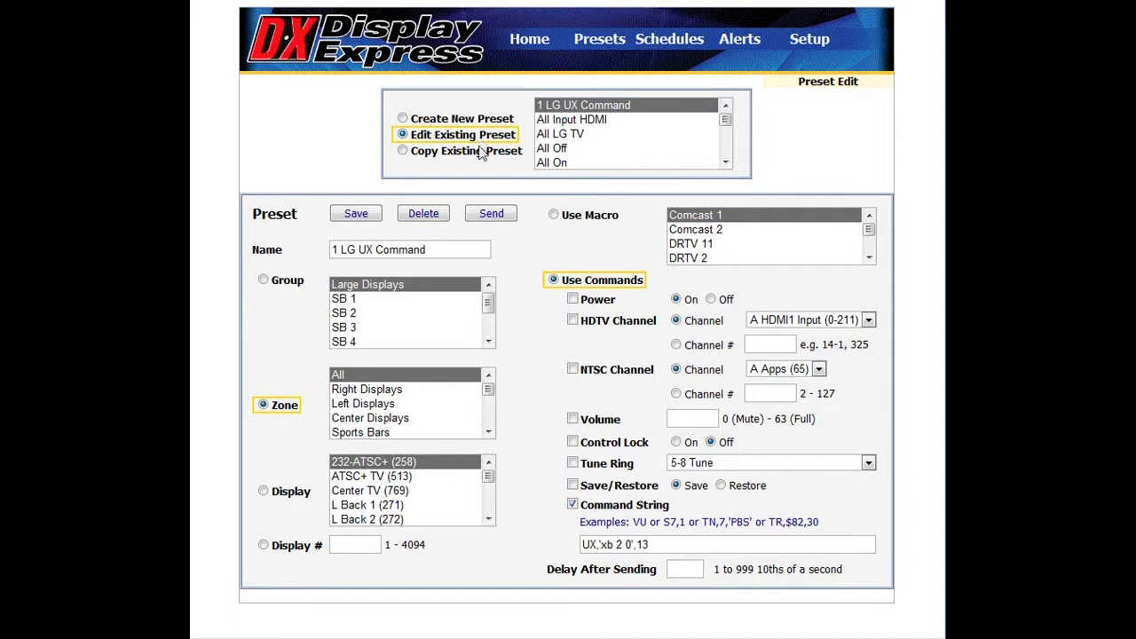
pyautogui.click(489, 152)
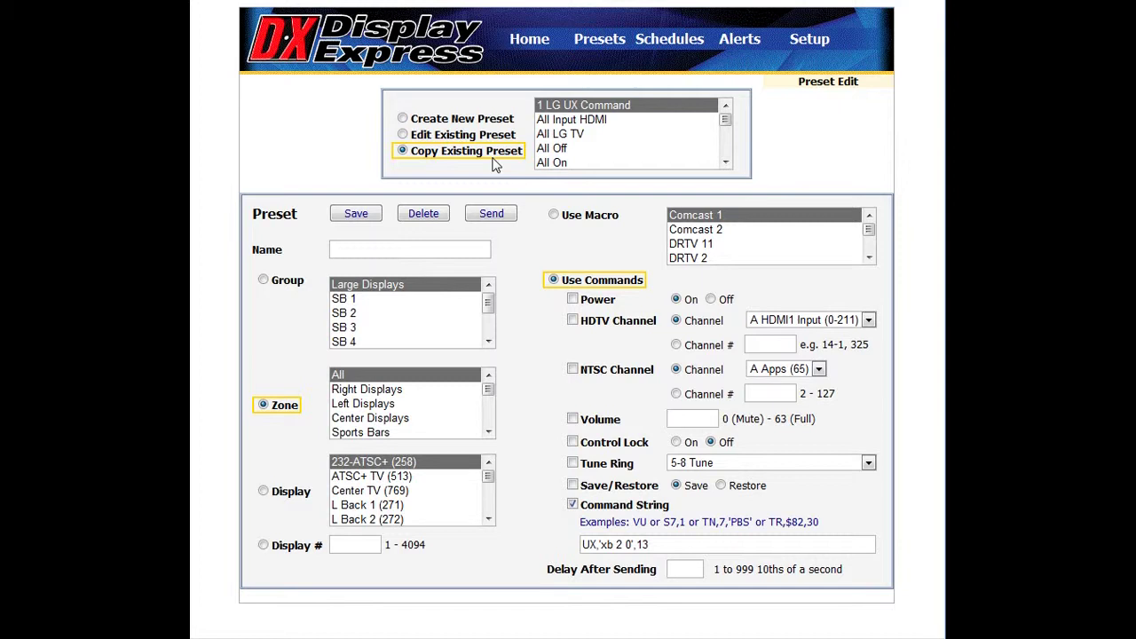
pyautogui.click(562, 152)
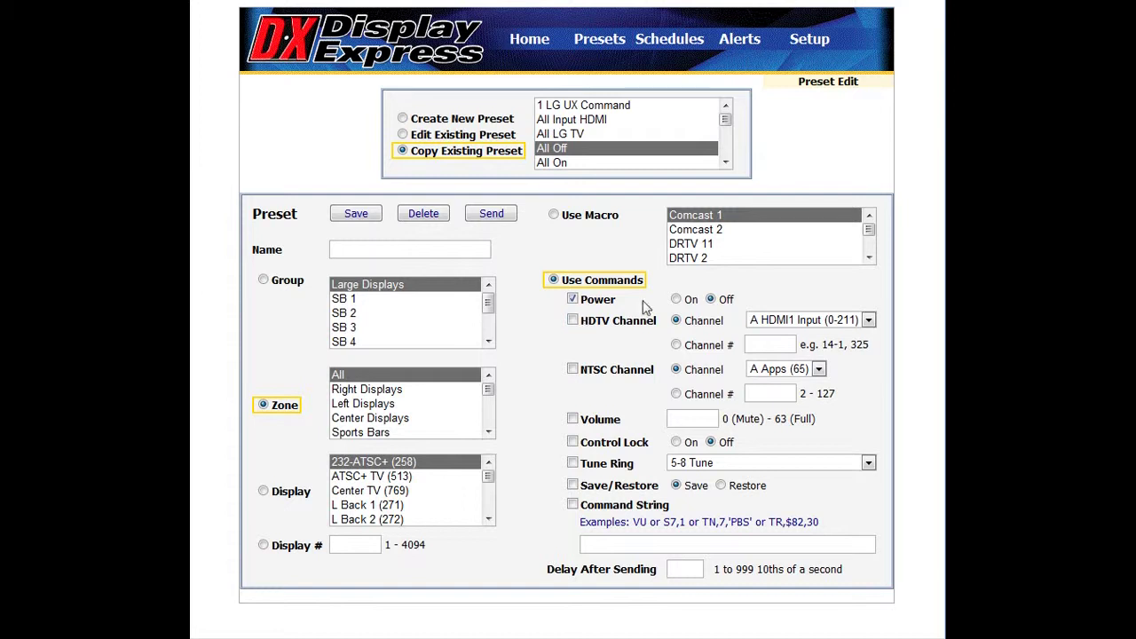
# Keep the copy's power command at Off, include the HDTV Channel command with A HDMI1 Input, and save it as New Preset
pyautogui.click(677, 300)
pyautogui.click(711, 299)
pyautogui.click(360, 215)
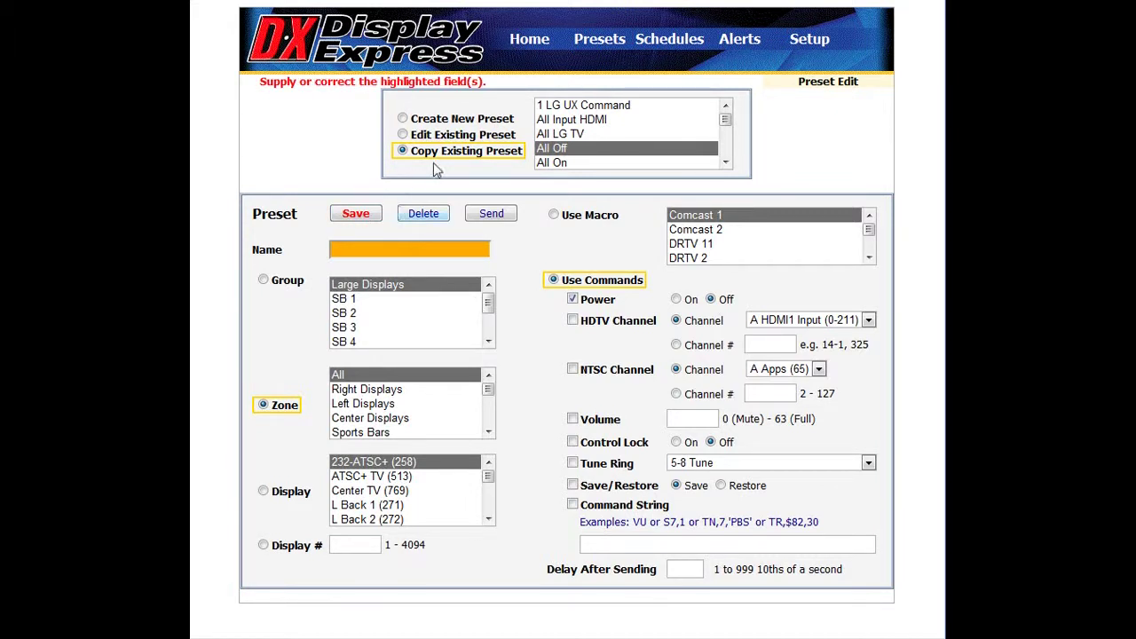
pyautogui.click(403, 249)
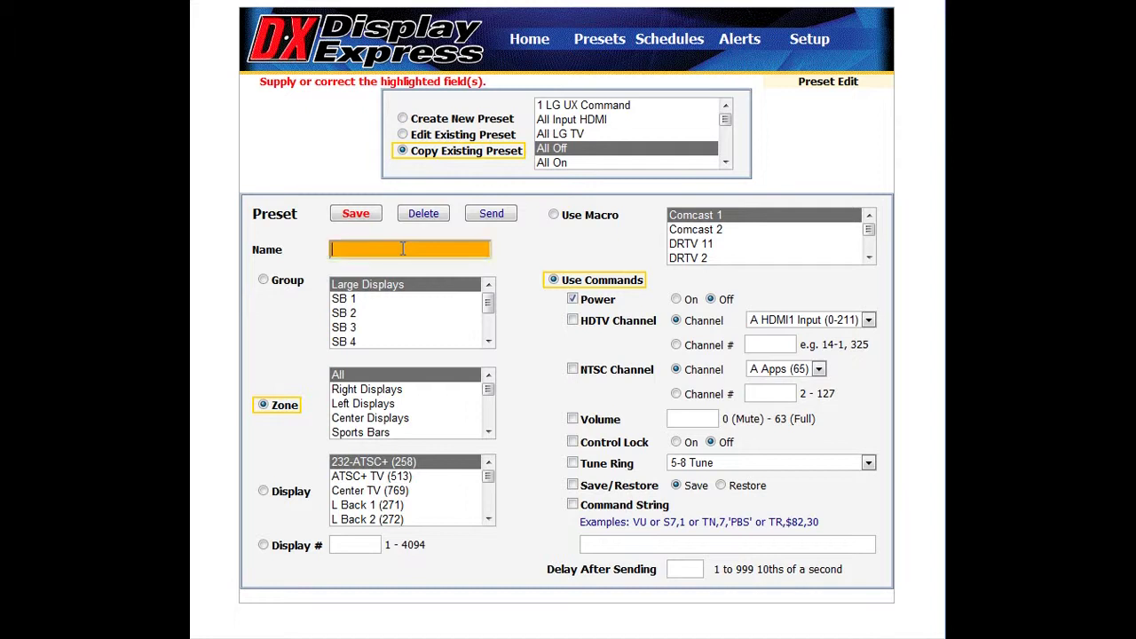
pyautogui.click(573, 320)
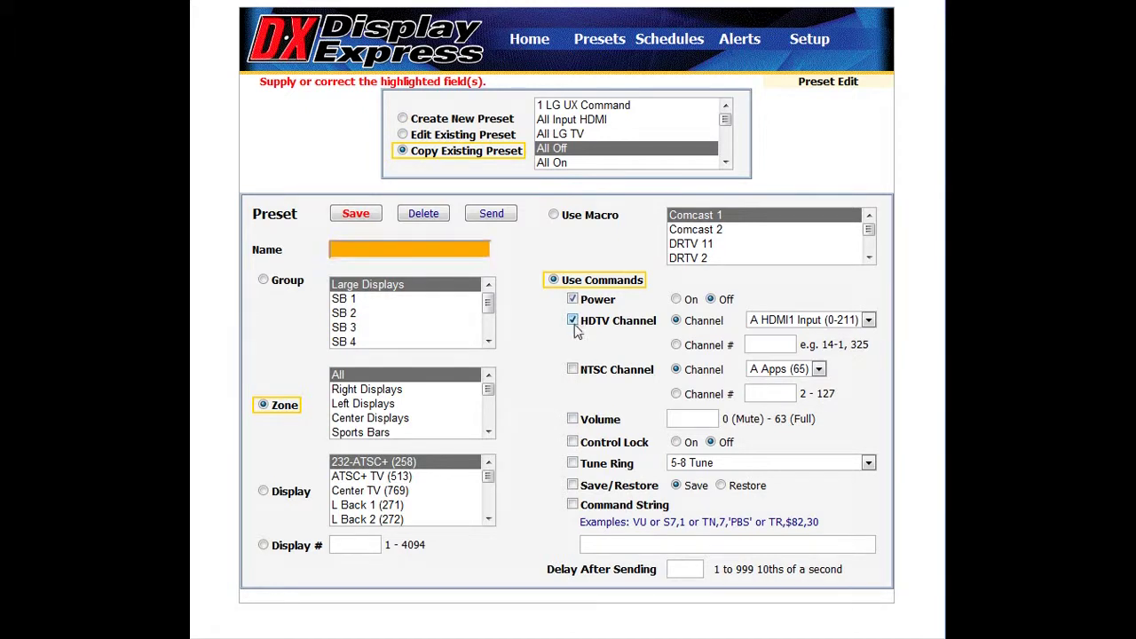
pyautogui.click(459, 252)
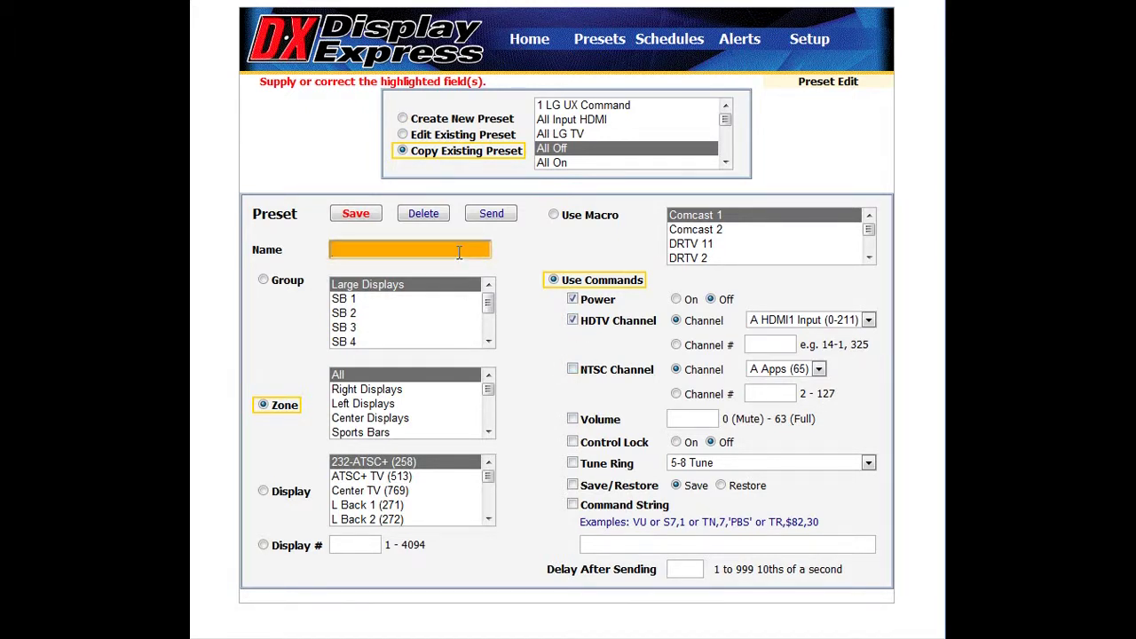
pyautogui.write('New Preset')
pyautogui.click(355, 216)
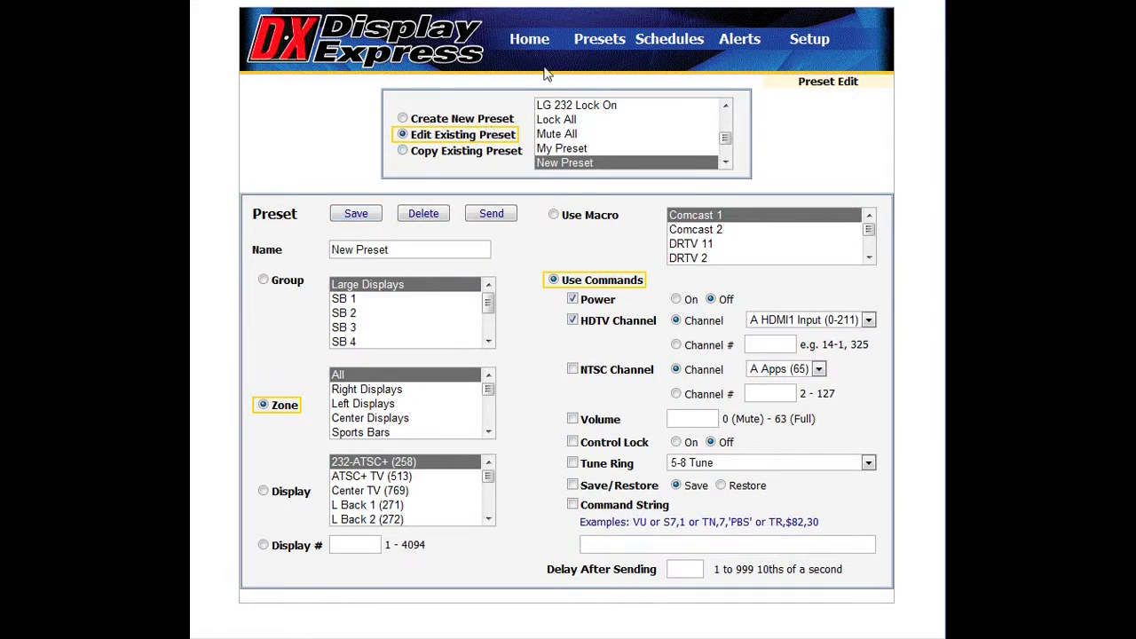
# Look at the system preset page and the settings of the Extron On Trigger external preset
pyautogui.moveTo(602, 42)
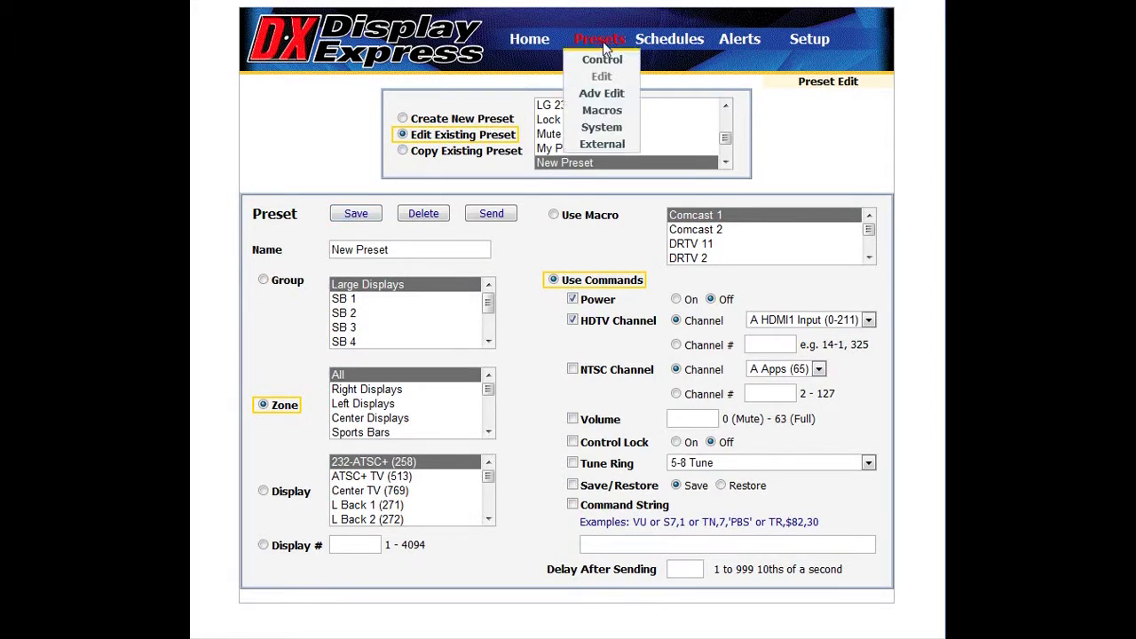
pyautogui.click(607, 129)
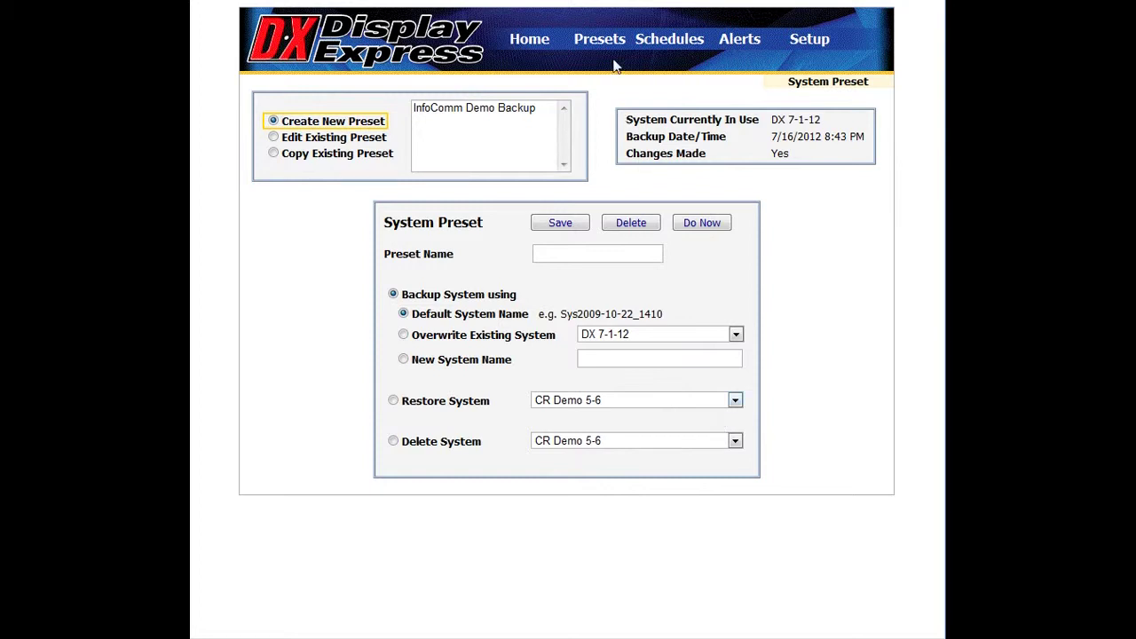
pyautogui.moveTo(614, 47)
pyautogui.click(603, 144)
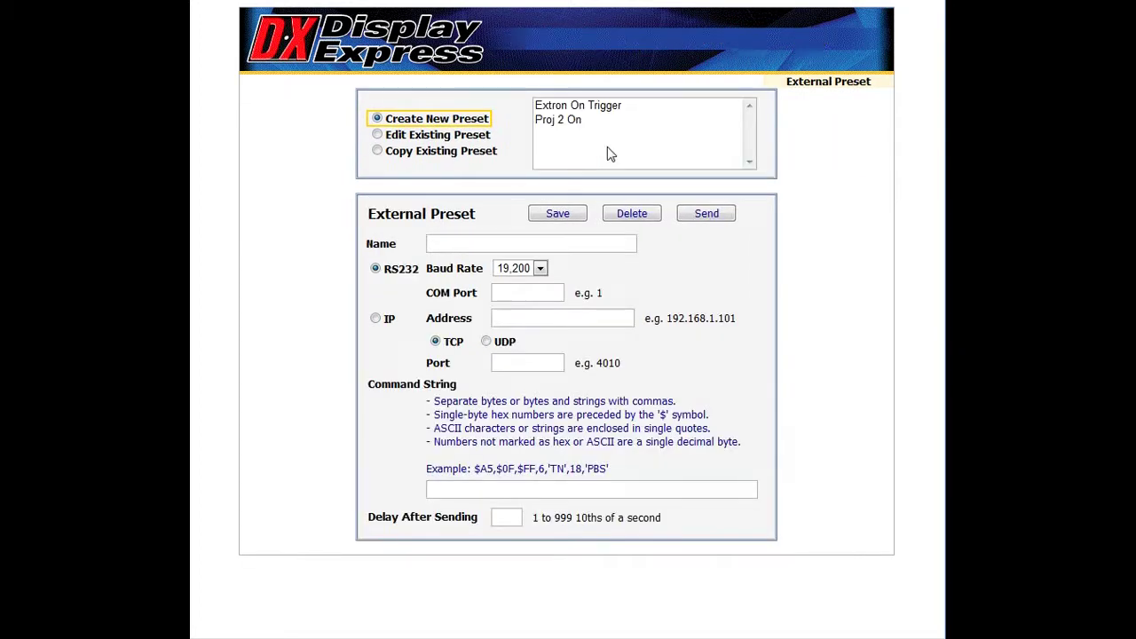
pyautogui.click(375, 318)
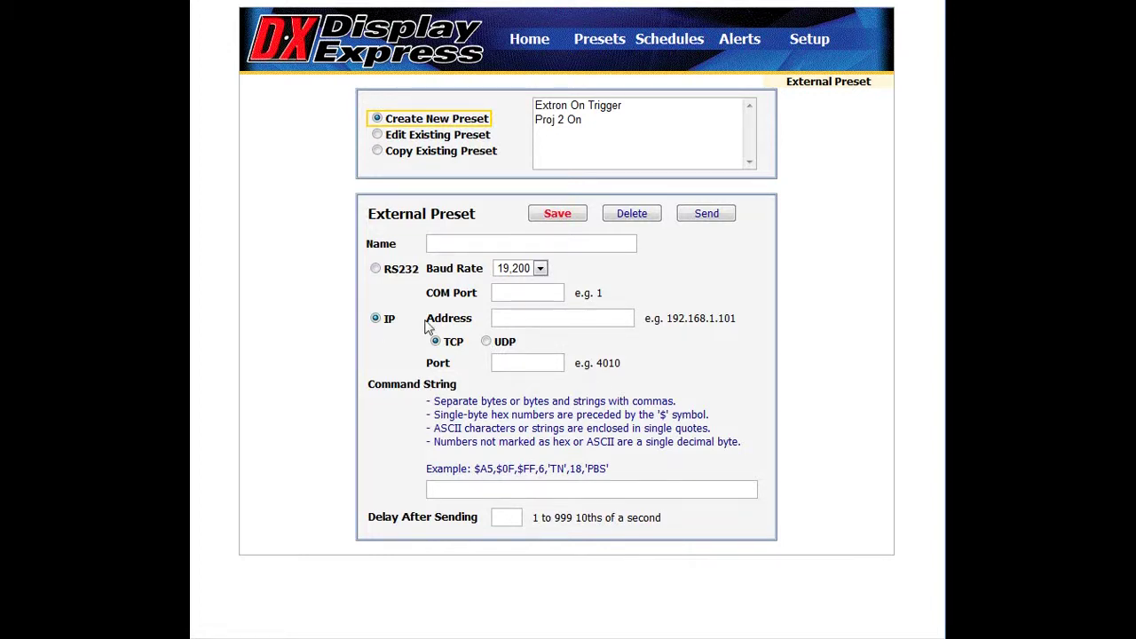
pyautogui.click(575, 108)
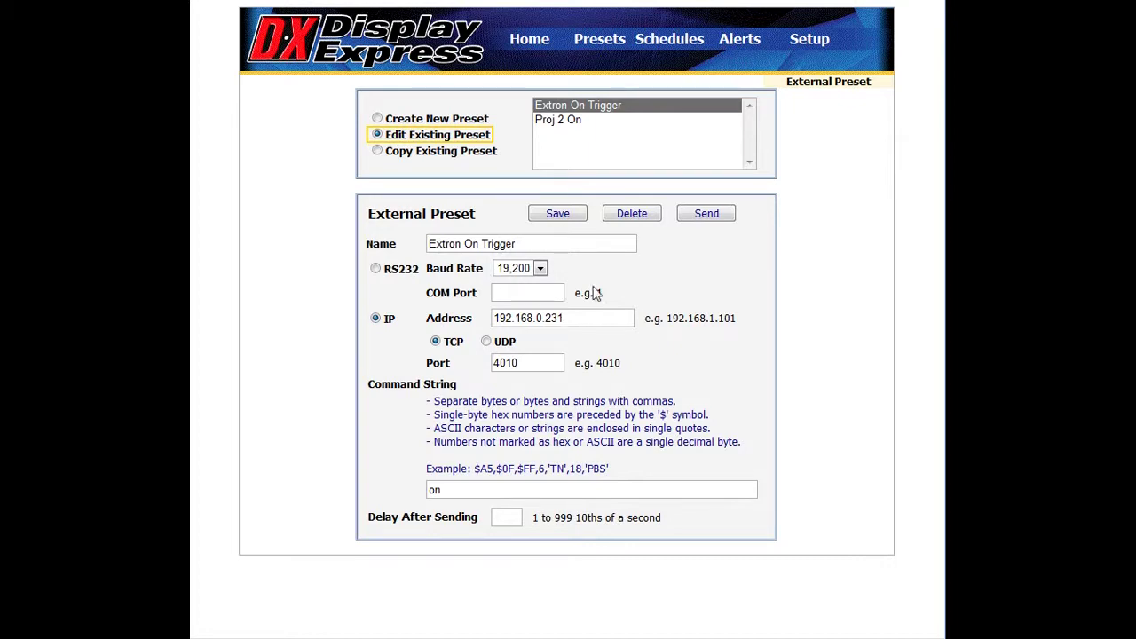
# Open Schedule Control and make Alternate the current schedule
pyautogui.moveTo(685, 41)
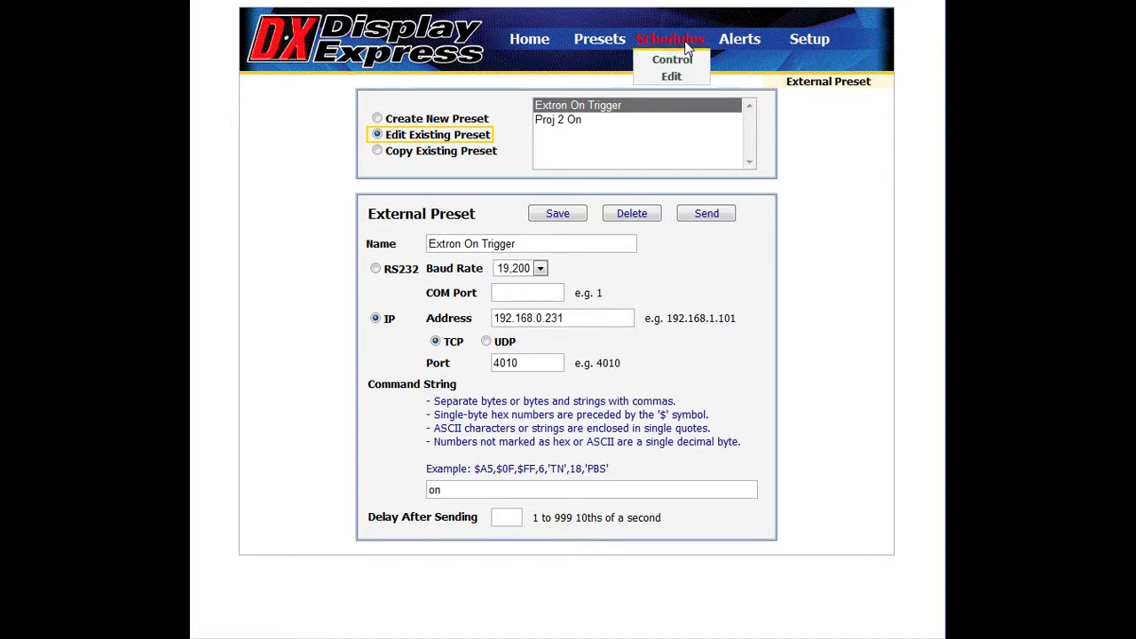
pyautogui.click(681, 62)
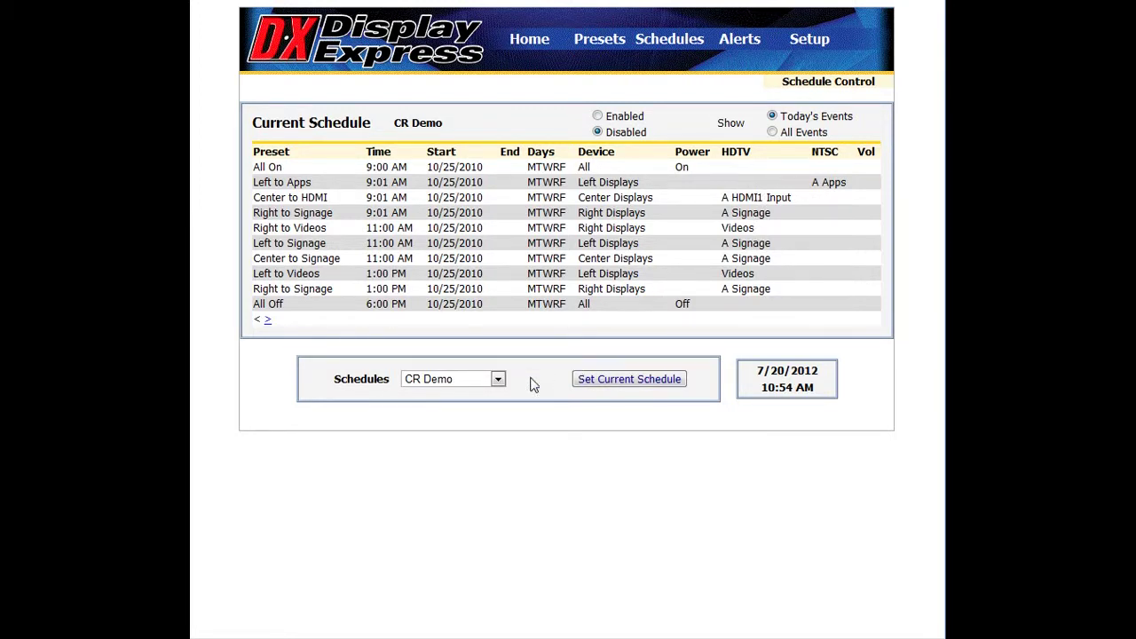
pyautogui.click(498, 380)
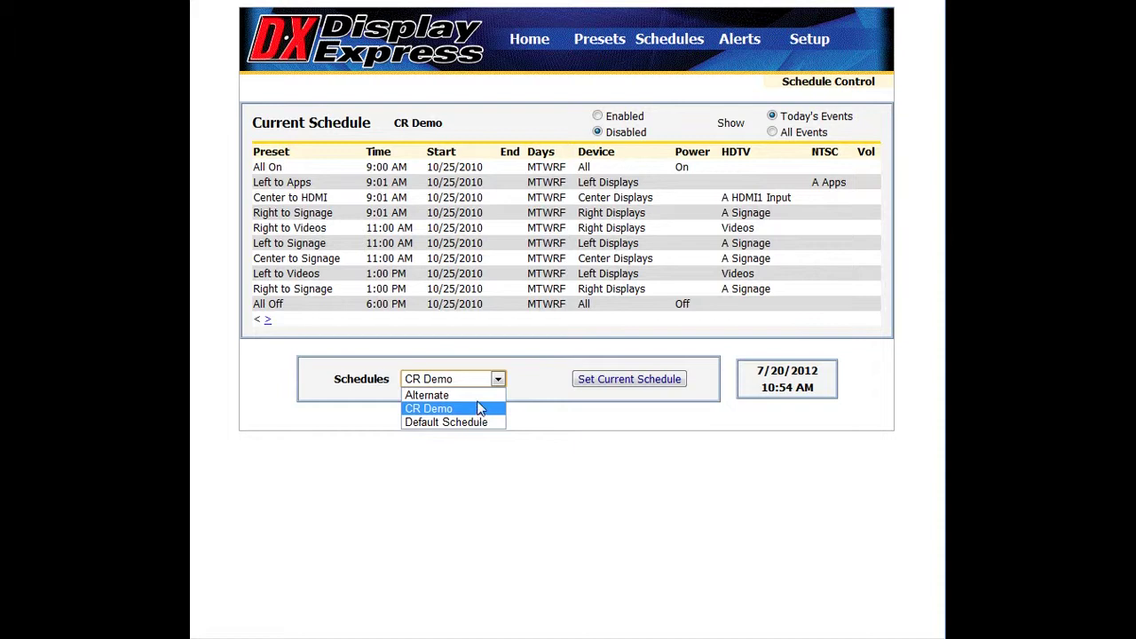
pyautogui.click(481, 395)
pyautogui.click(604, 382)
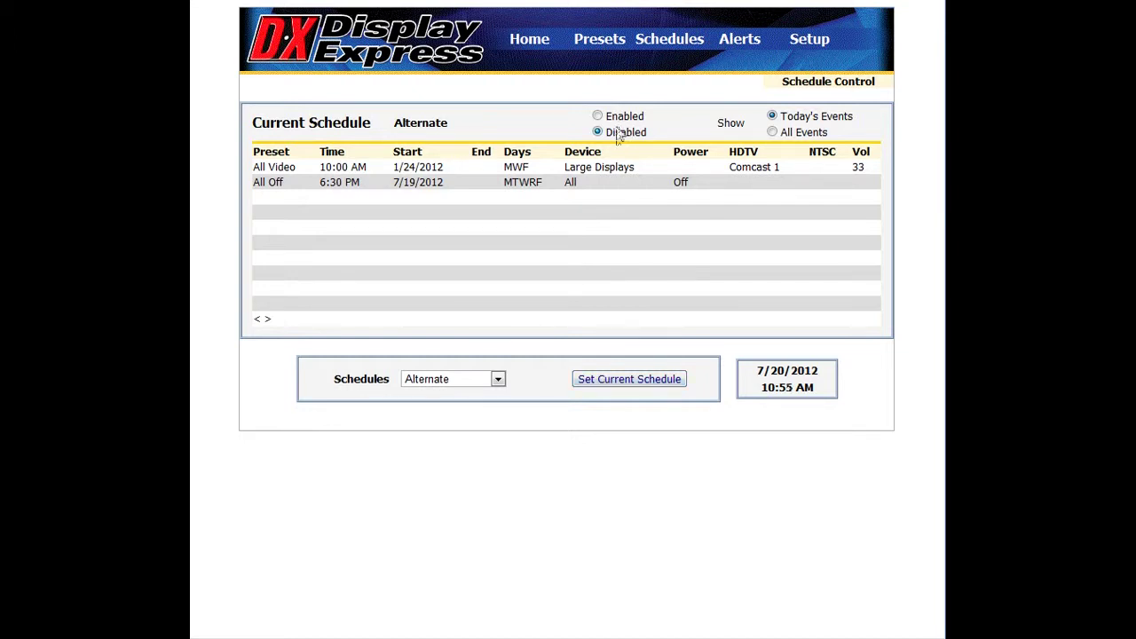
# Show all events of the current schedule and return to showing only today's events
pyautogui.click(771, 131)
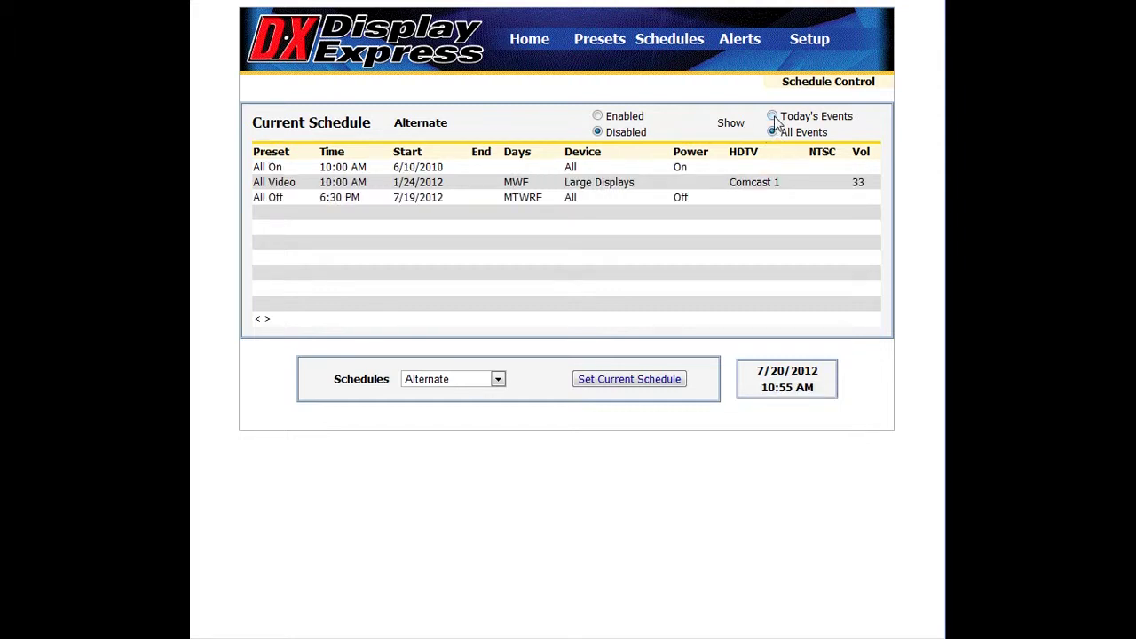
pyautogui.click(774, 117)
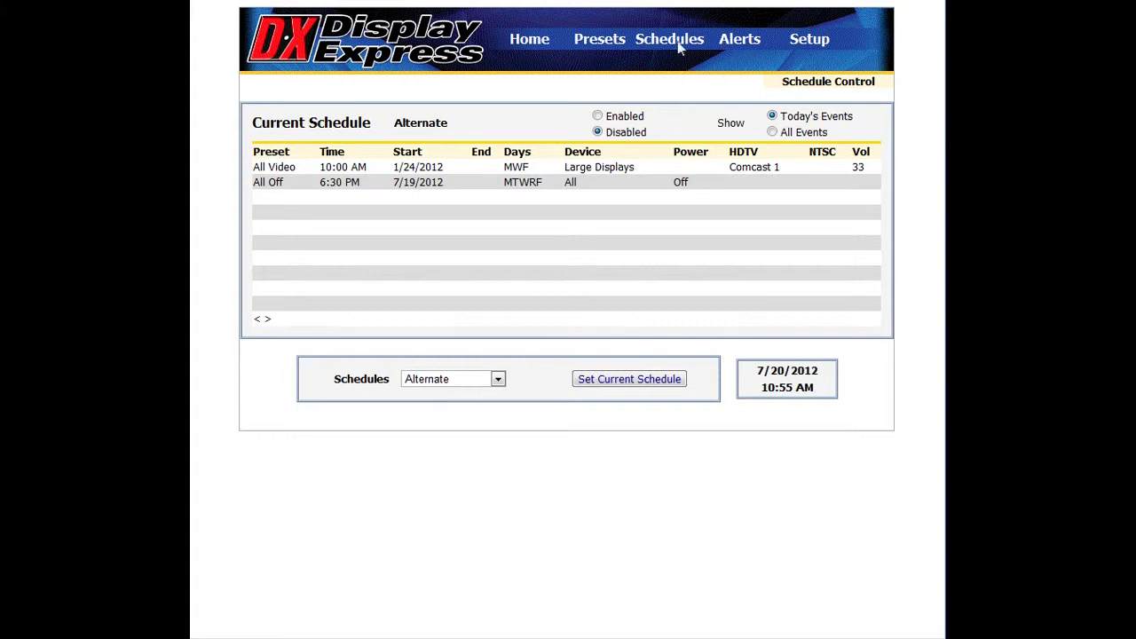
pyautogui.moveTo(679, 49)
# Open Alert Control, trigger the Emergency Alert and switch it off again
pyautogui.moveTo(748, 37)
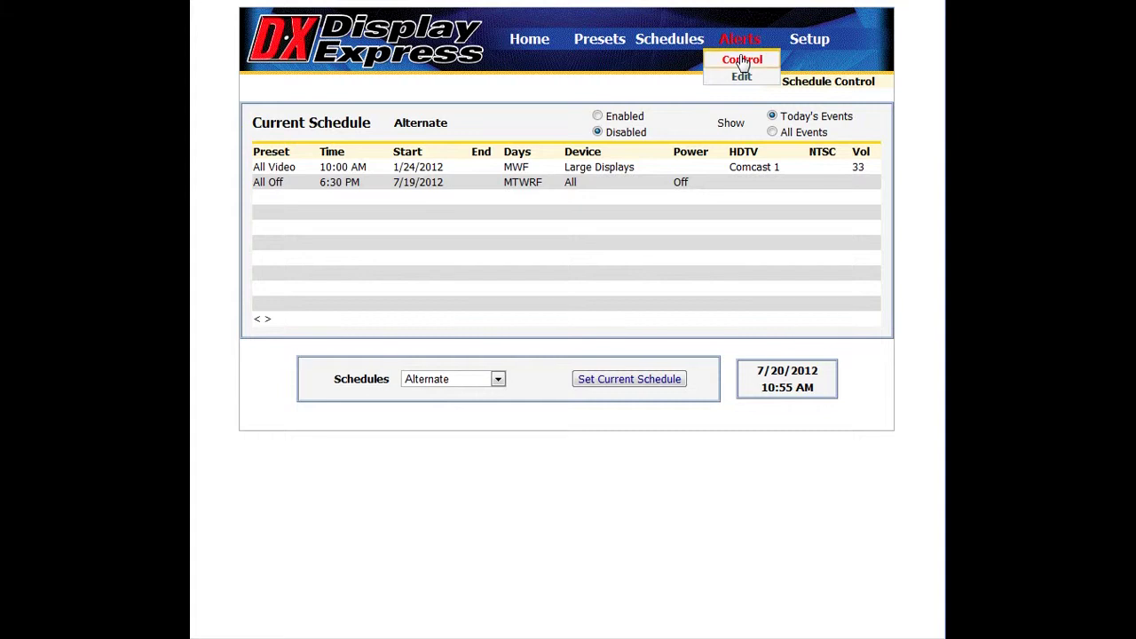
pyautogui.click(742, 60)
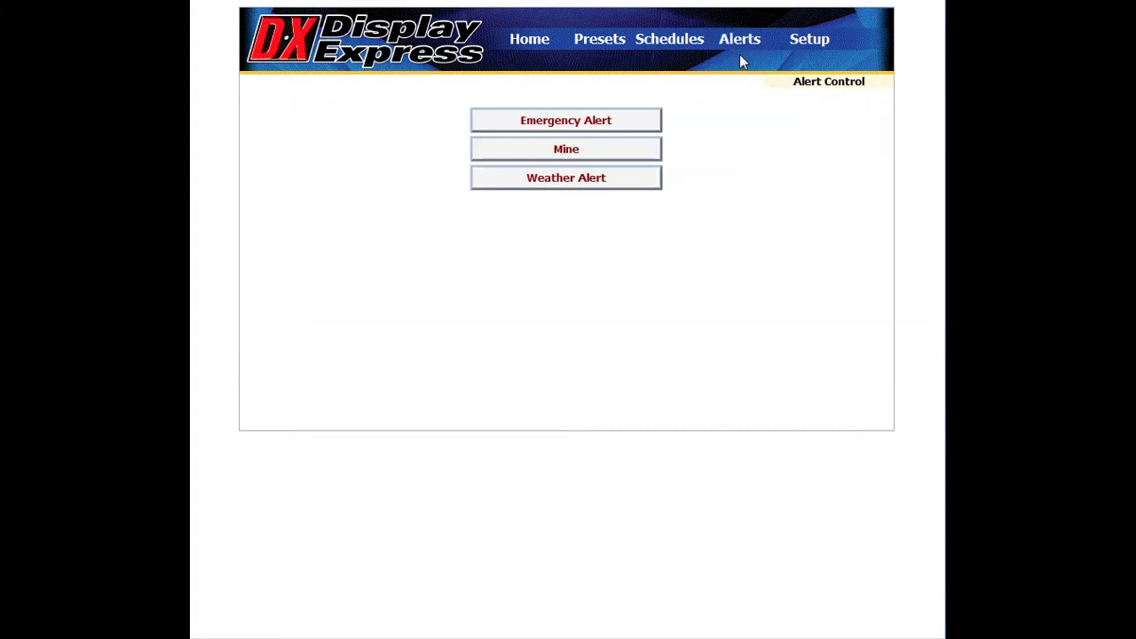
pyautogui.click(635, 122)
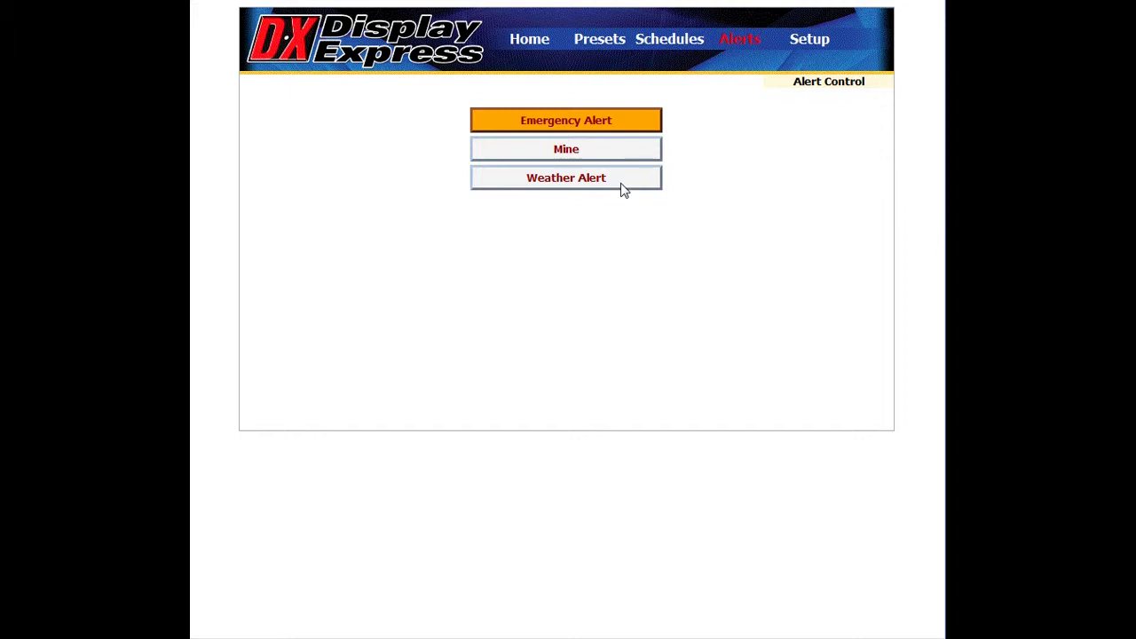
pyautogui.click(633, 129)
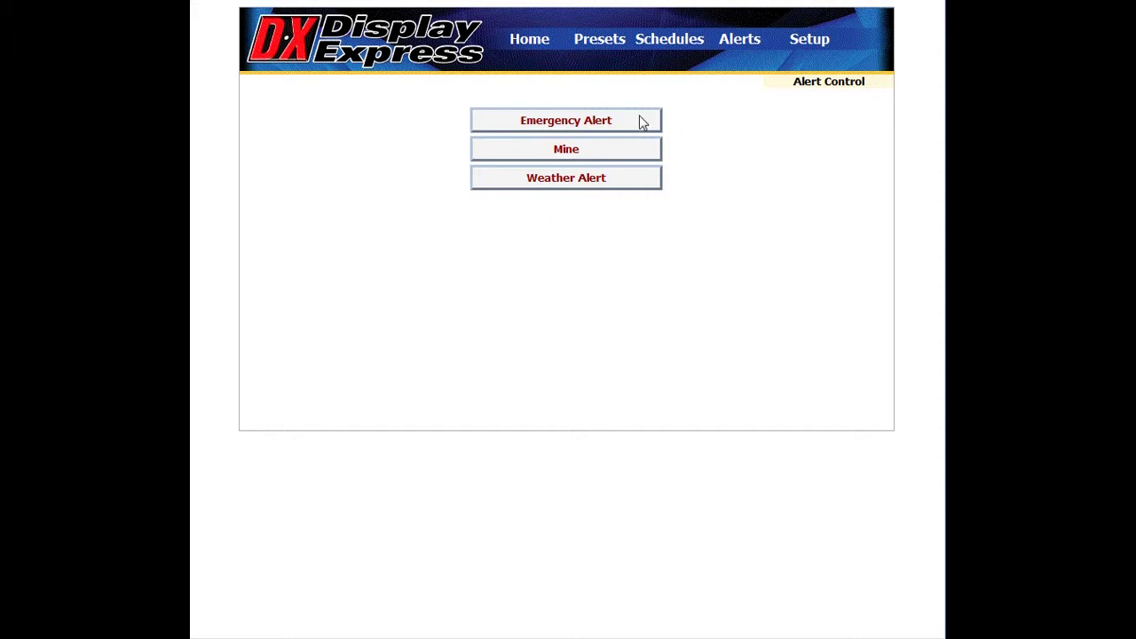
pyautogui.moveTo(792, 44)
pyautogui.moveTo(605, 43)
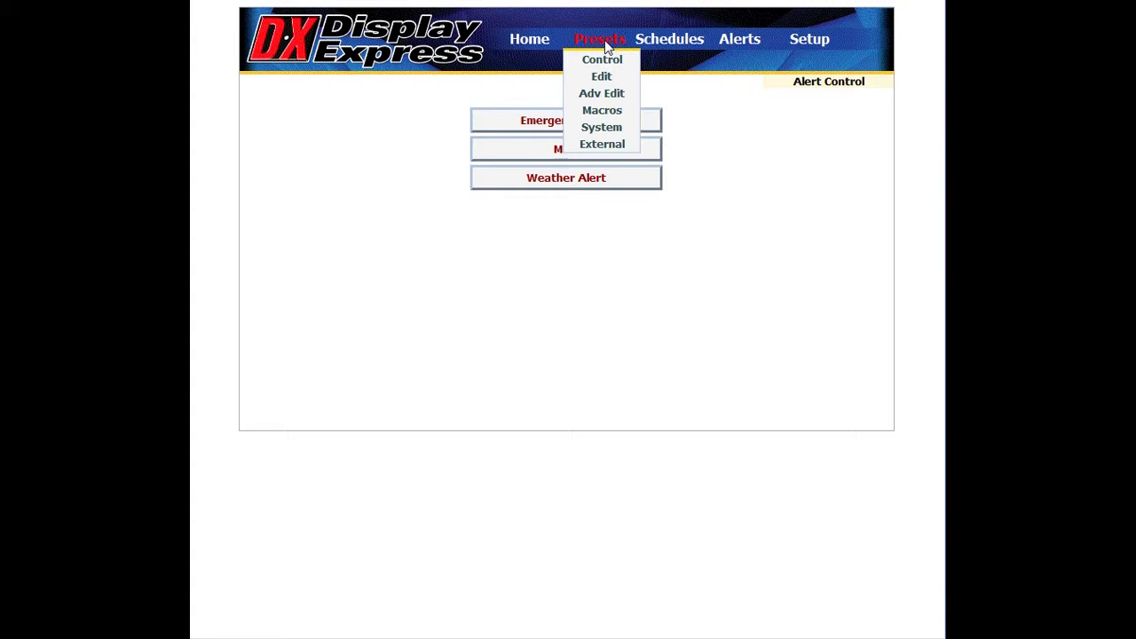
pyautogui.moveTo(820, 38)
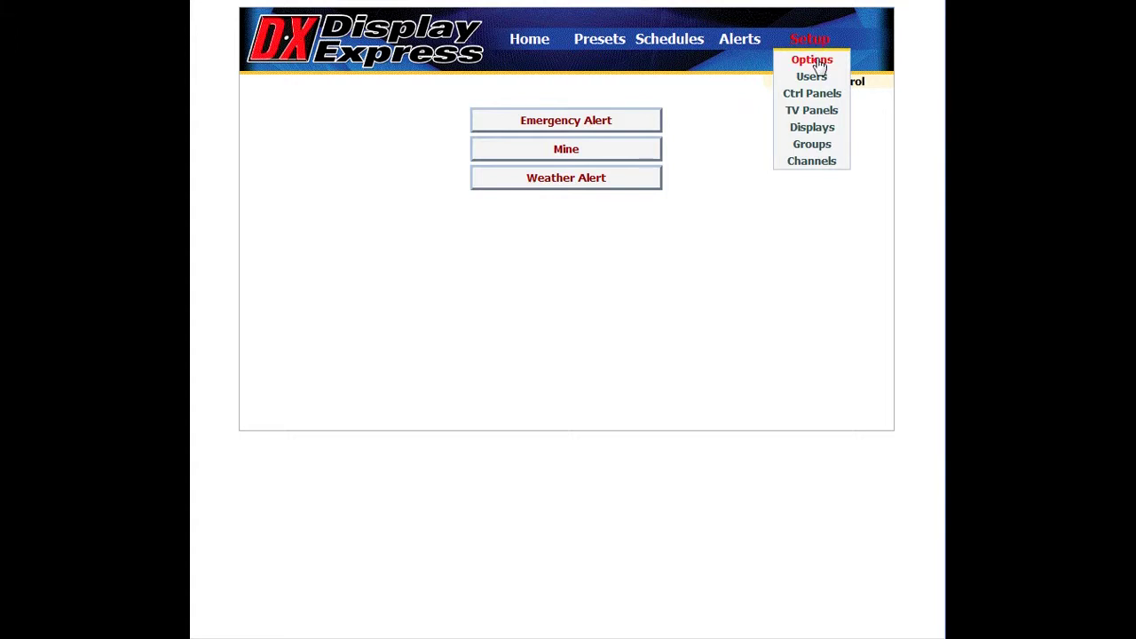
# Look through the setup pages for options, users, control panels and TV panels
pyautogui.click(815, 59)
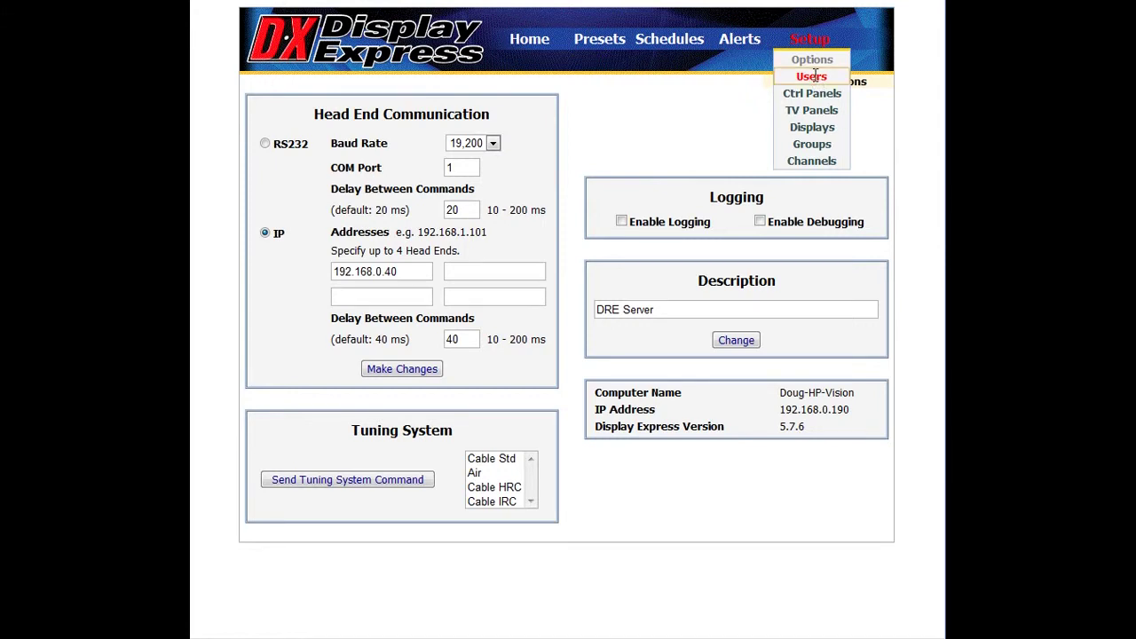
pyautogui.click(811, 77)
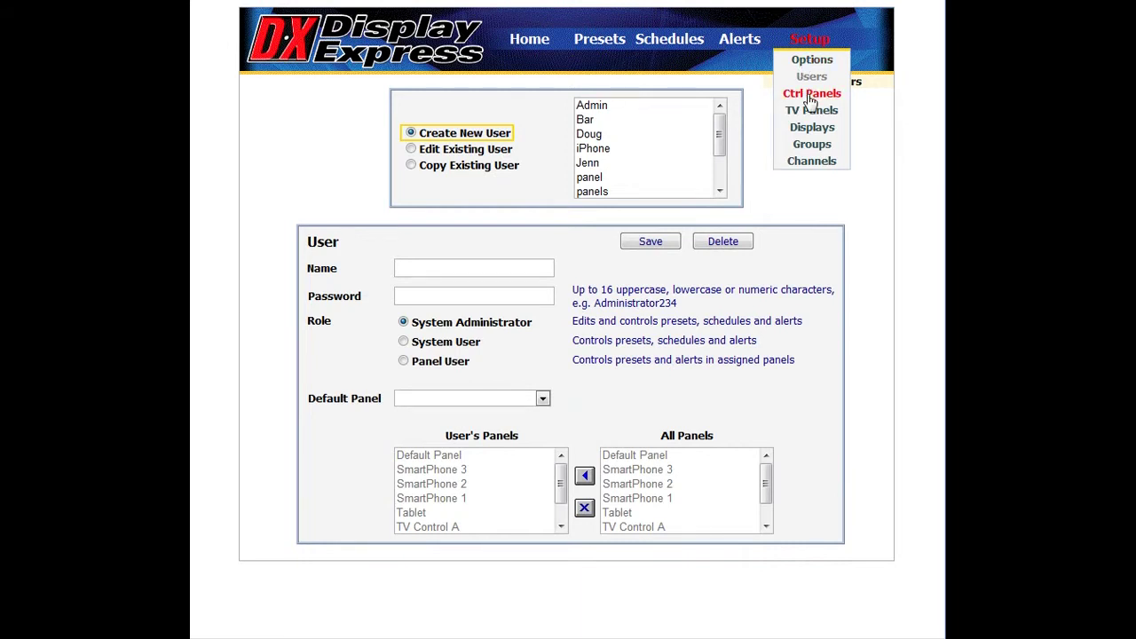
pyautogui.click(810, 96)
pyautogui.moveTo(817, 54)
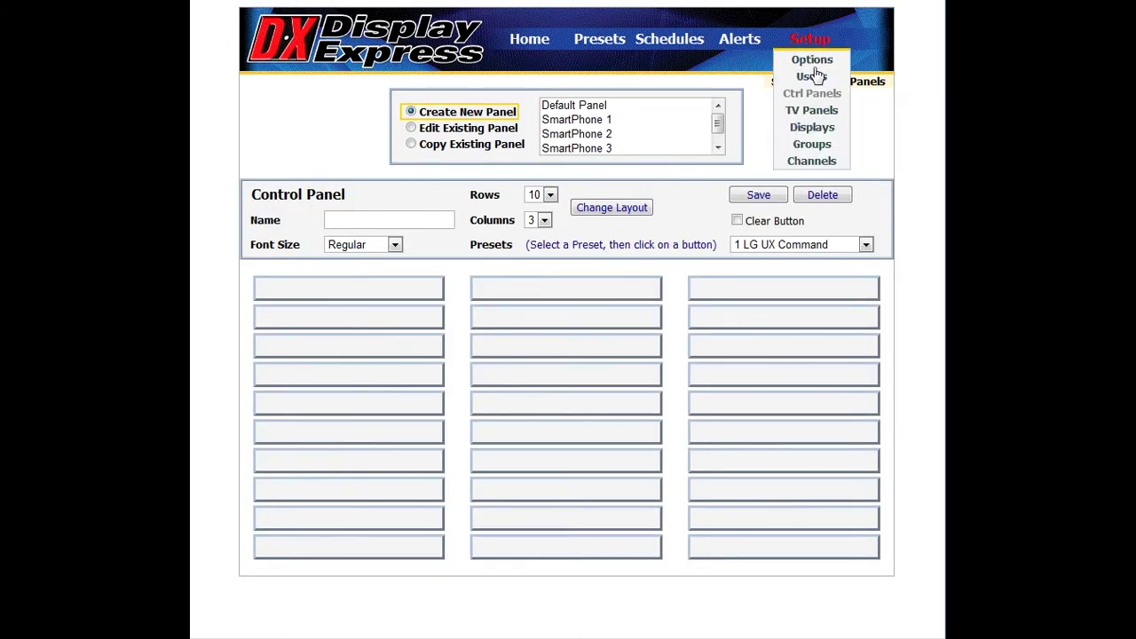
pyautogui.click(816, 112)
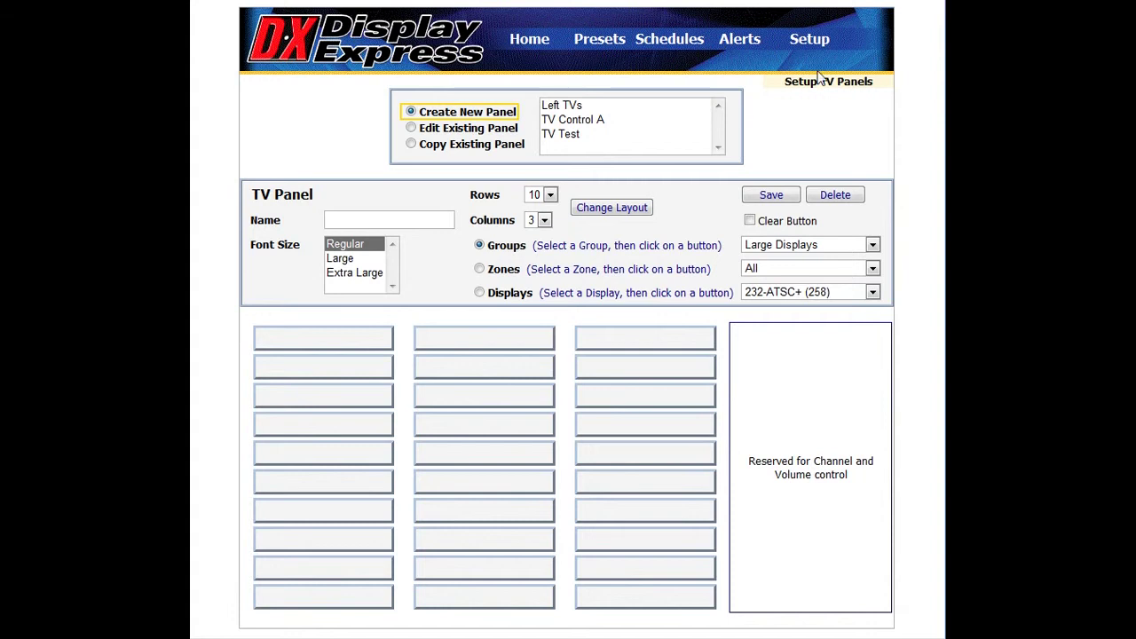
# View the setup page for channels, followed by the one for groups
pyautogui.moveTo(817, 30)
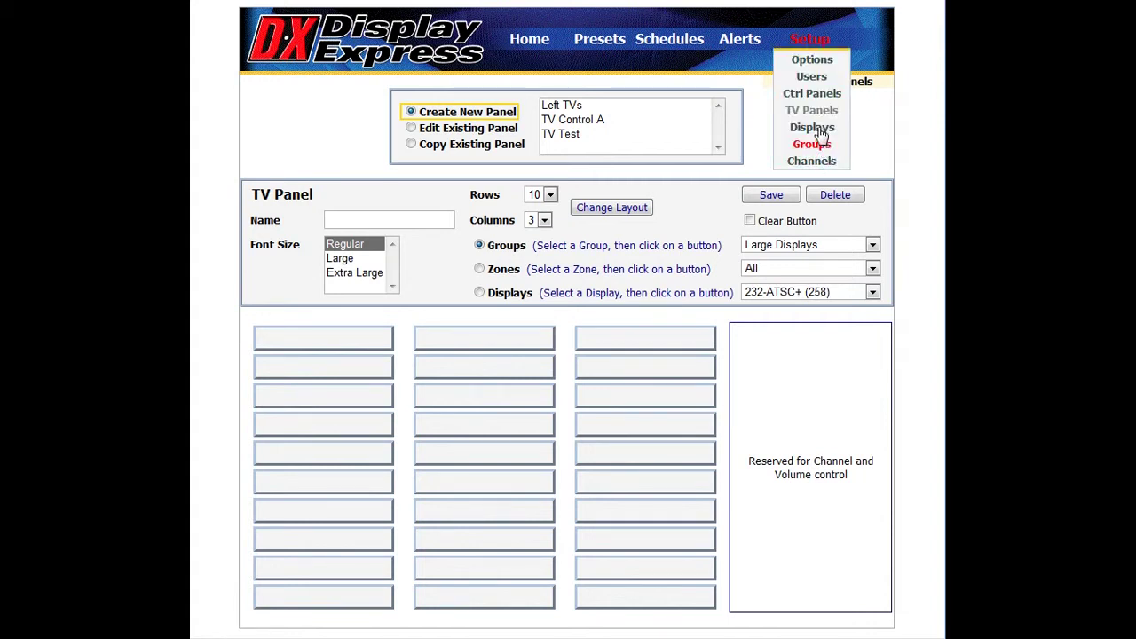
pyautogui.click(818, 161)
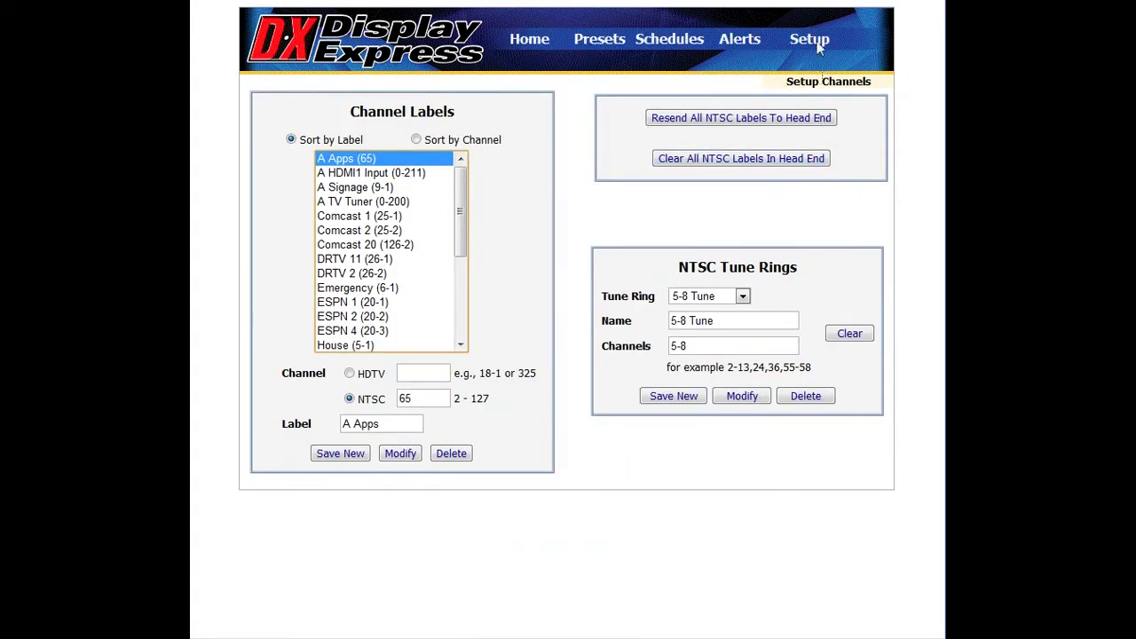
pyautogui.moveTo(819, 44)
pyautogui.click(810, 143)
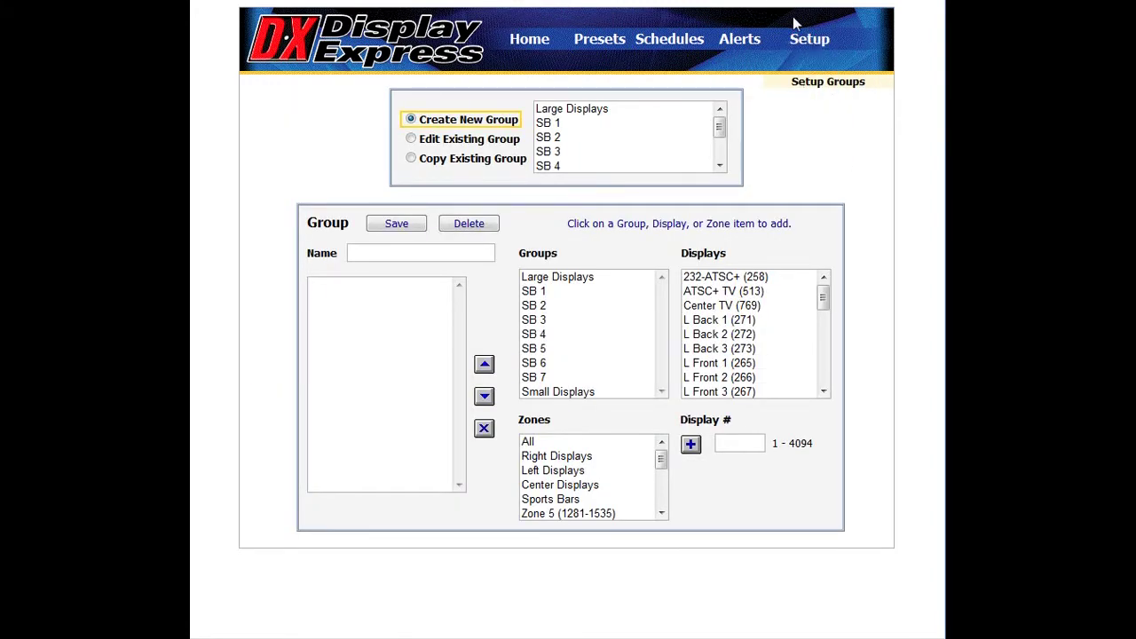
# Open the display setup and view the entry for L Front 1 and the Left Displays zone
pyautogui.moveTo(803, 35)
pyautogui.click(815, 129)
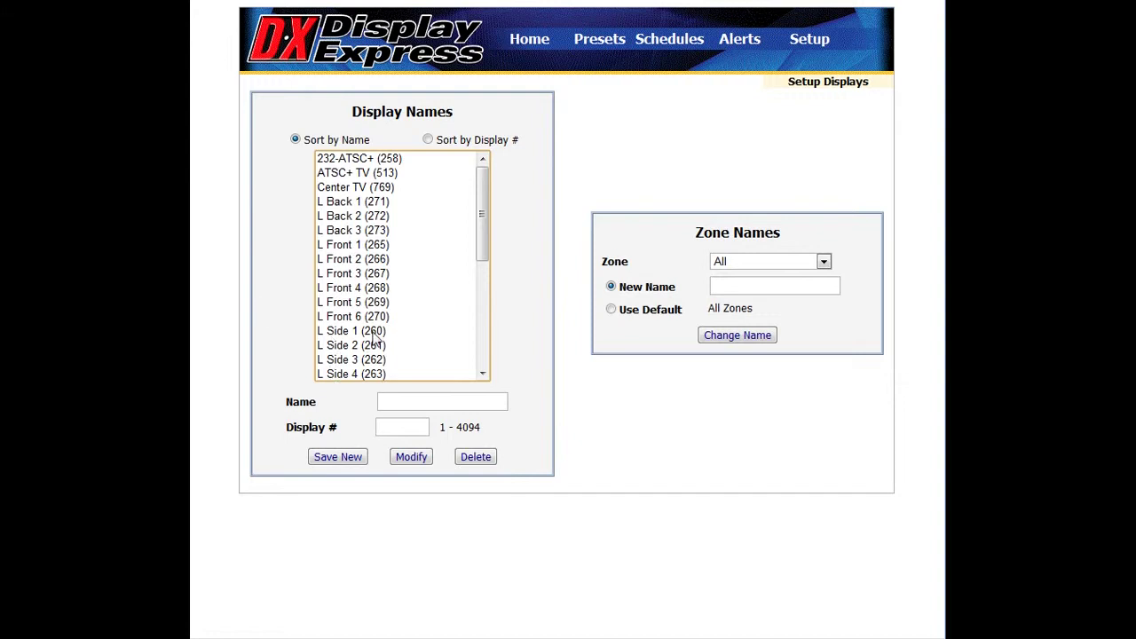
pyautogui.click(381, 245)
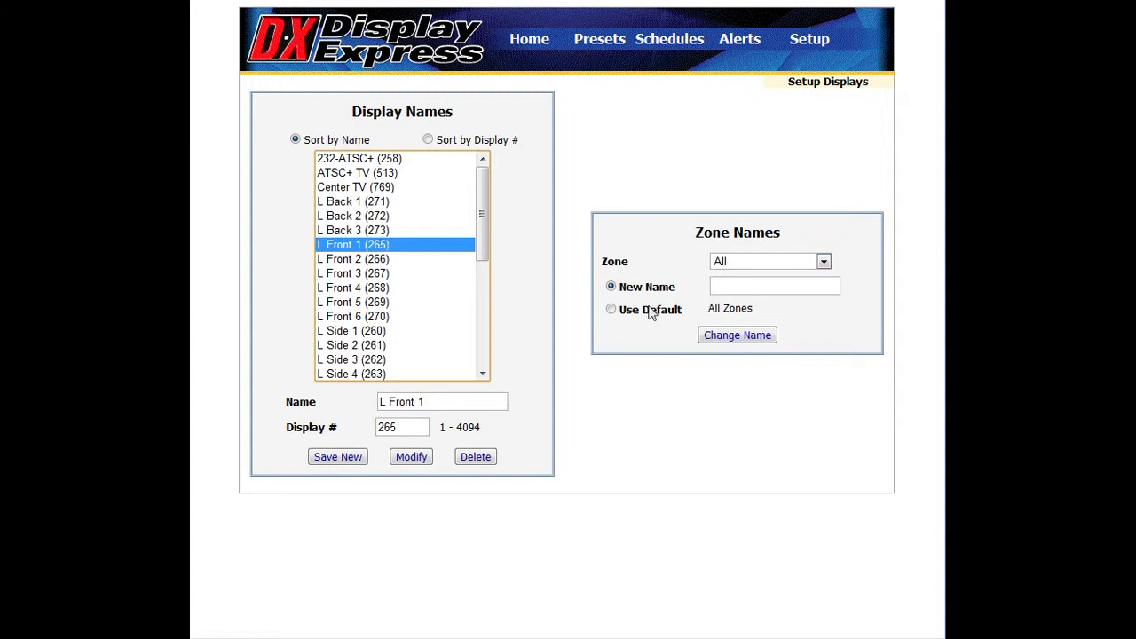
pyautogui.click(824, 262)
pyautogui.click(753, 305)
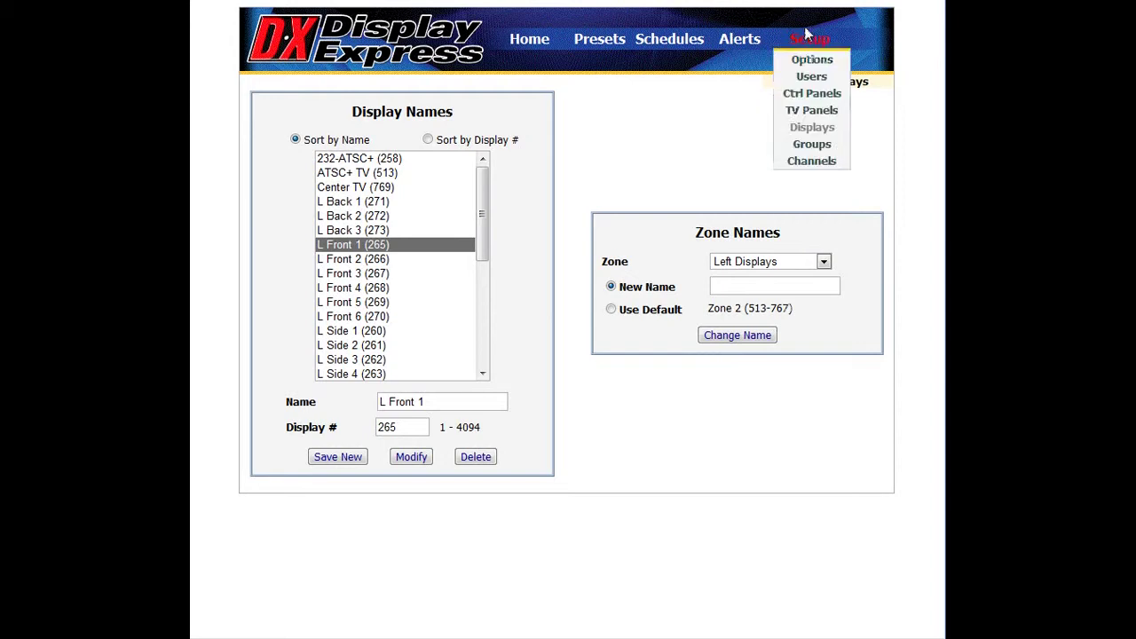
# Log off from the administrator account and log in with the user name panel
pyautogui.moveTo(572, 54)
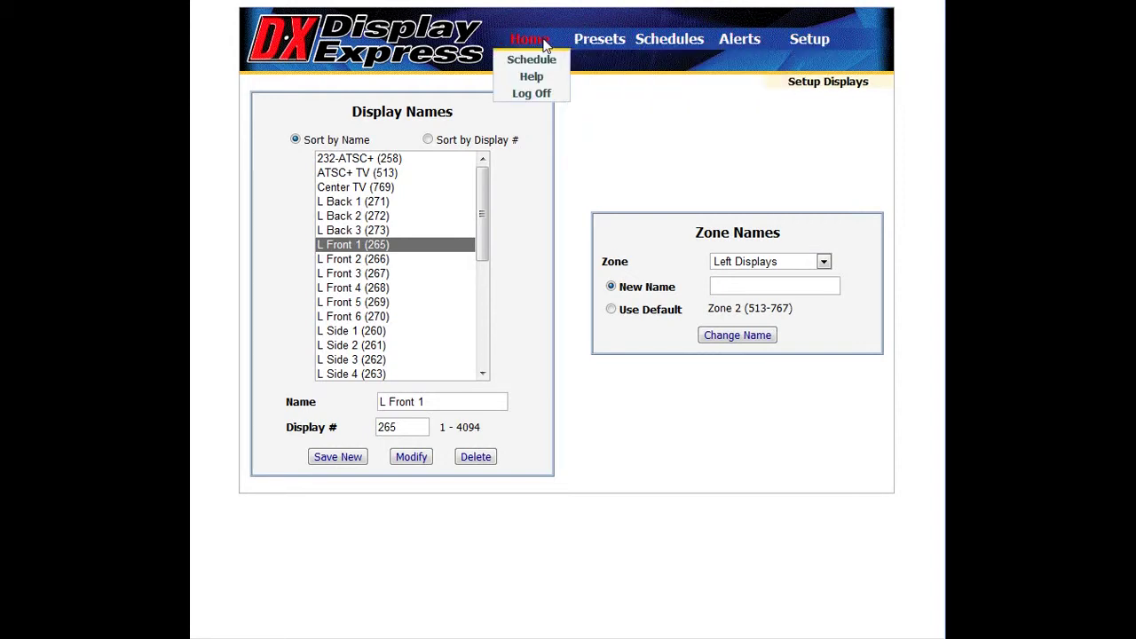
pyautogui.click(535, 94)
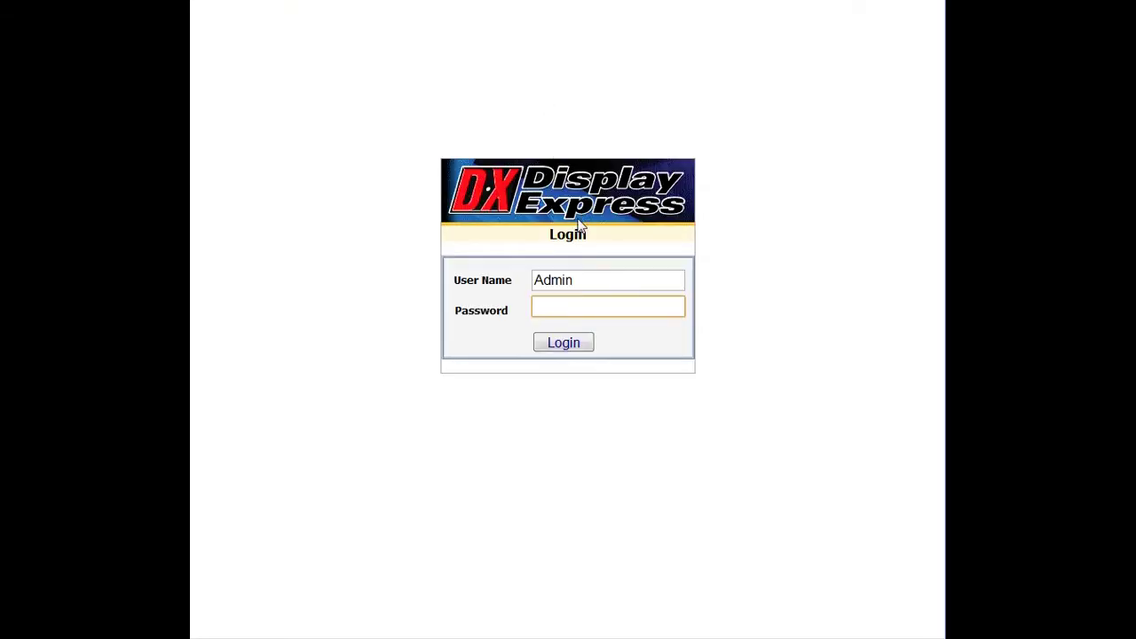
pyautogui.doubleClick(581, 277)
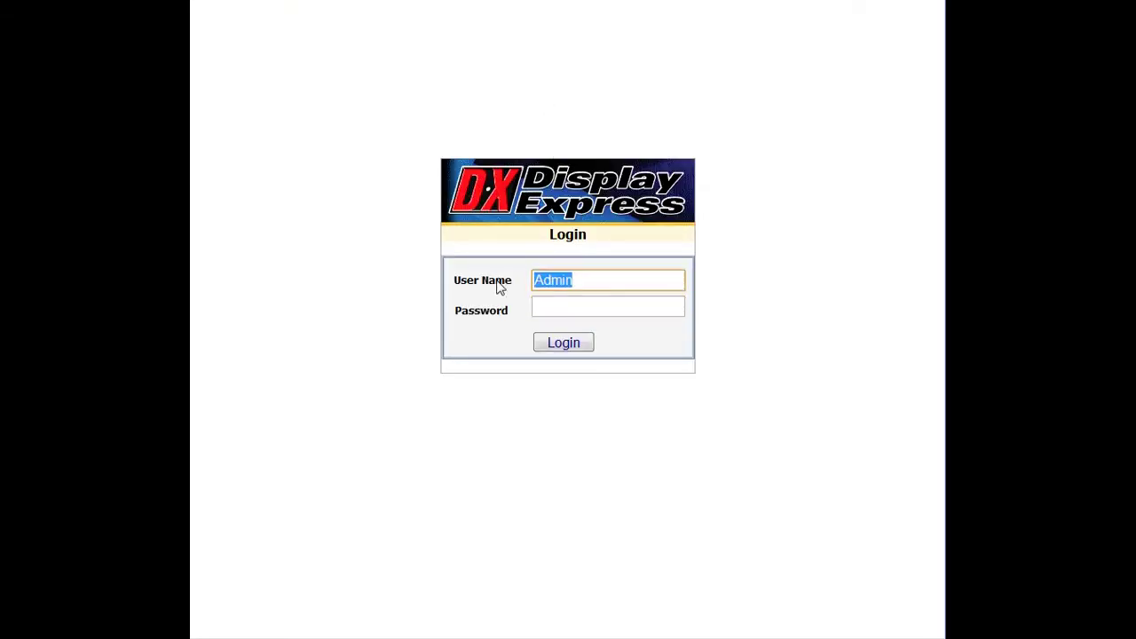
pyautogui.write('panel')
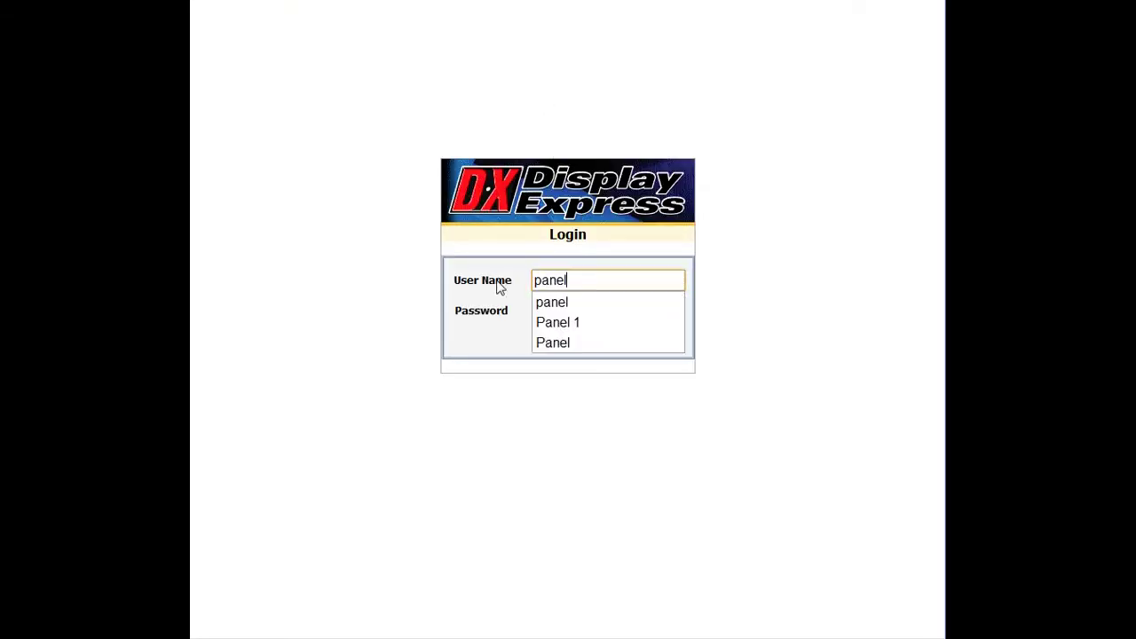
pyautogui.click(569, 306)
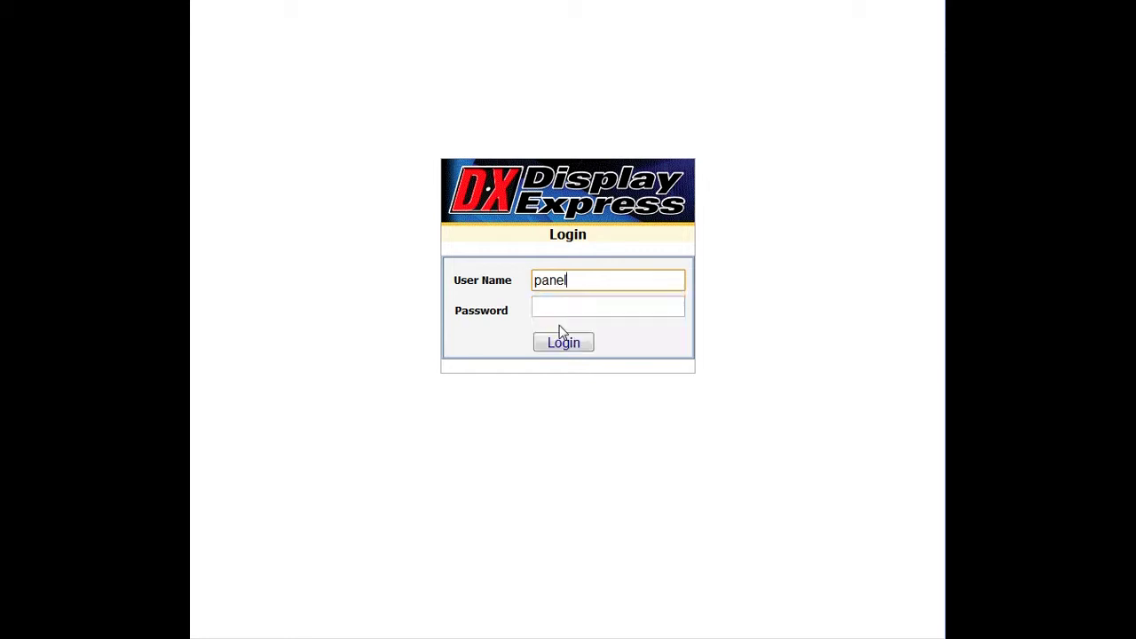
pyautogui.click(568, 349)
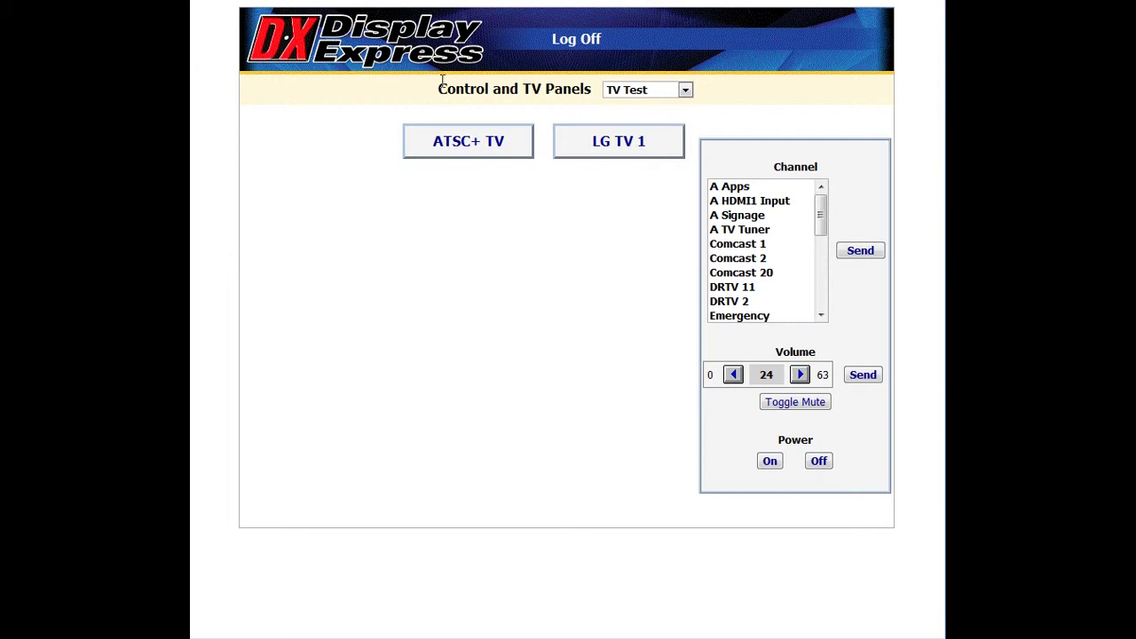
# Switch to the TV Control A panel and select Large Displays, Small Displays and SB 1 in turn
pyautogui.click(688, 91)
pyautogui.click(663, 120)
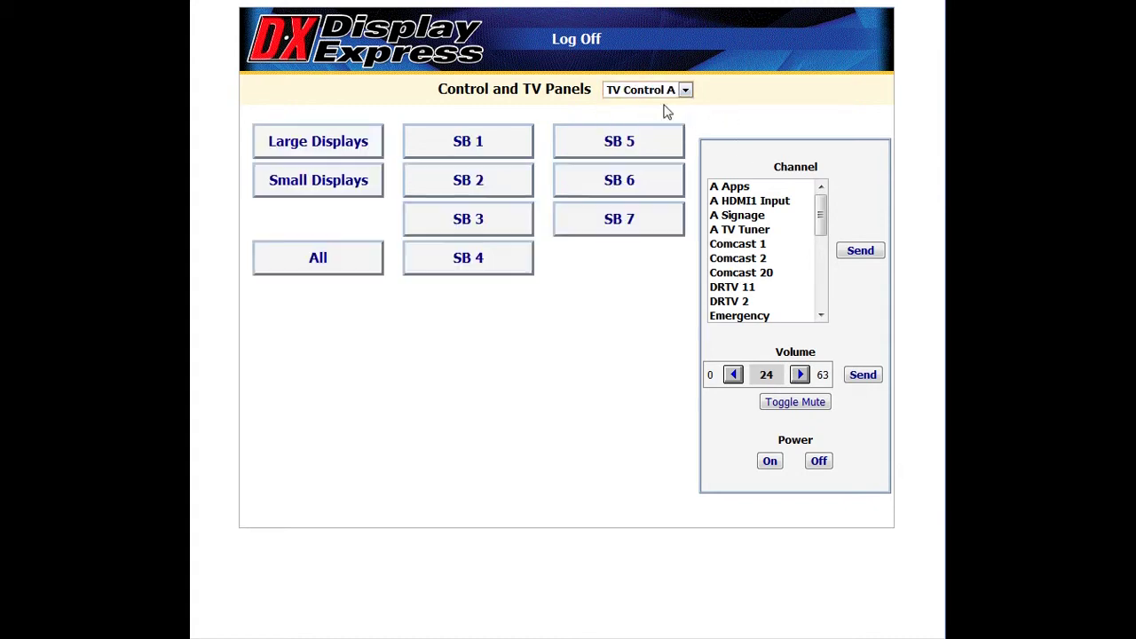
pyautogui.click(363, 145)
pyautogui.click(354, 184)
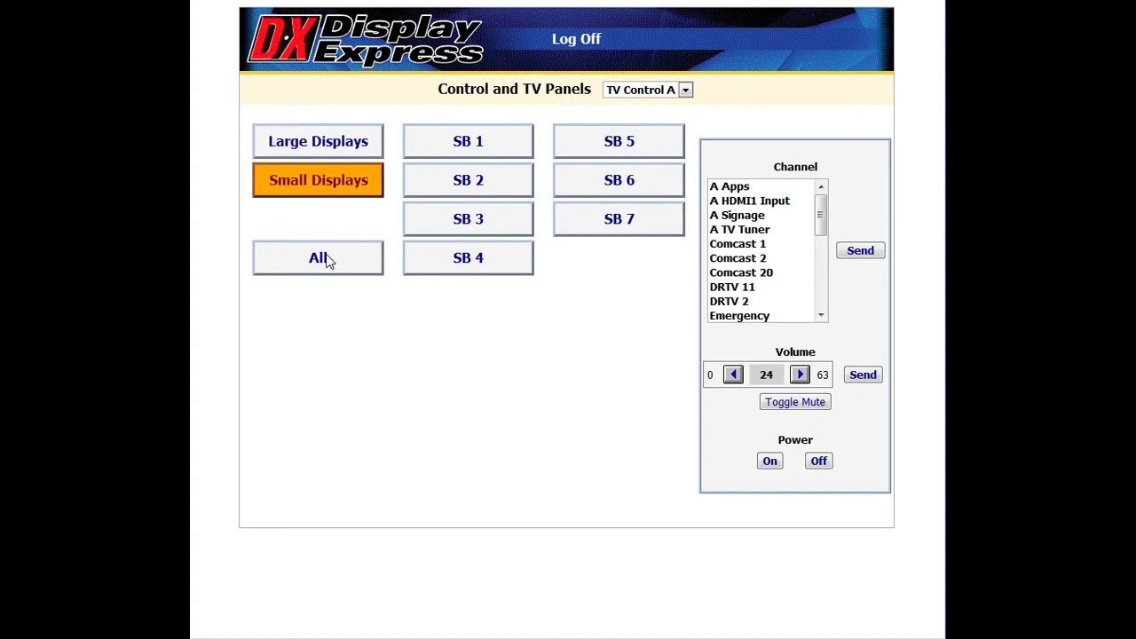
pyautogui.click(484, 146)
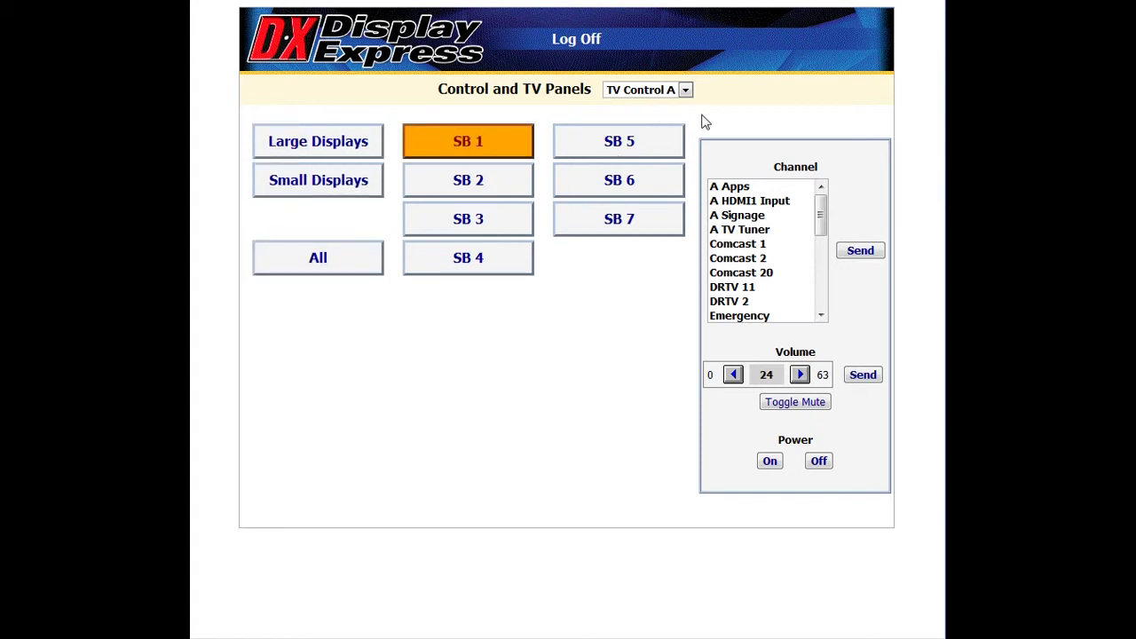
# Switch from the TV Control A panel to the Tablet control panel
pyautogui.click(687, 93)
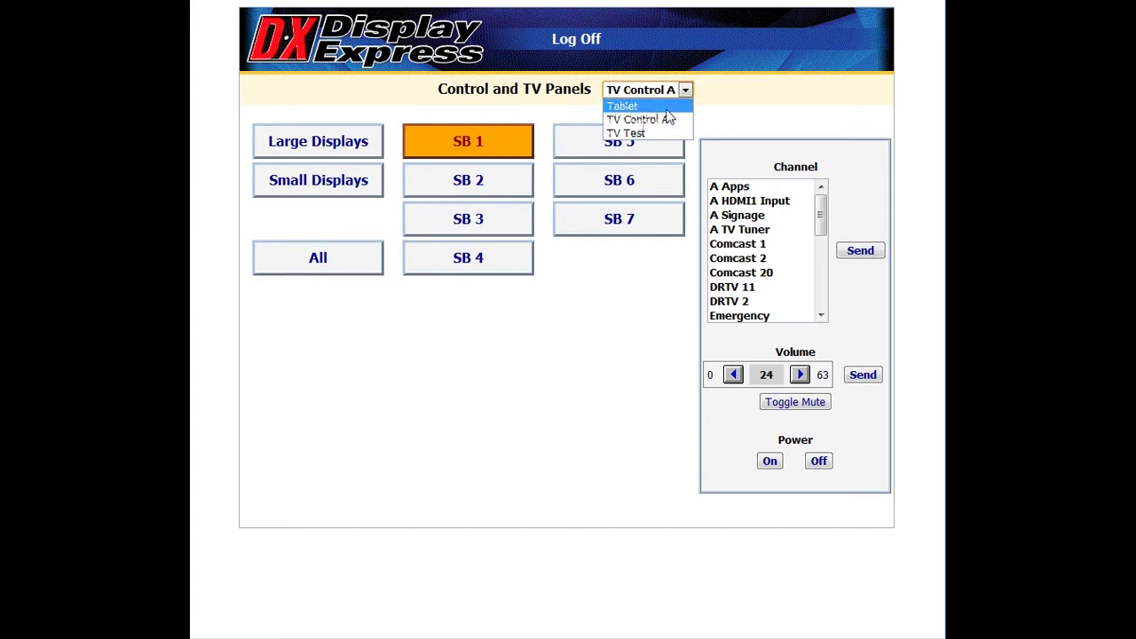
pyautogui.click(666, 106)
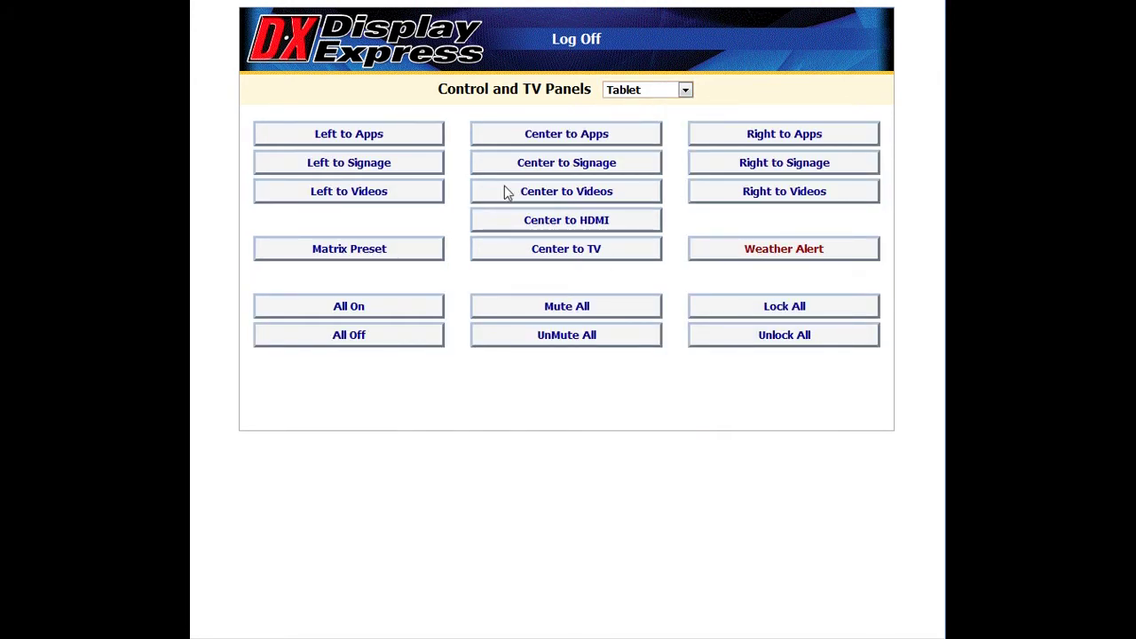